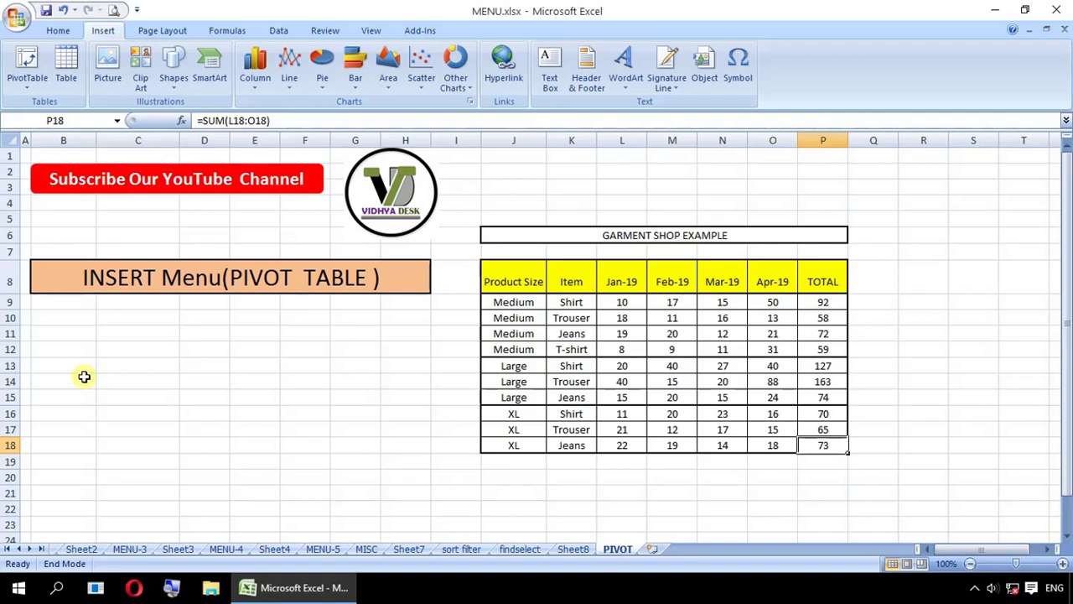
Select the four Medium rows of the garment table, sizes and items.
key("super+plus")
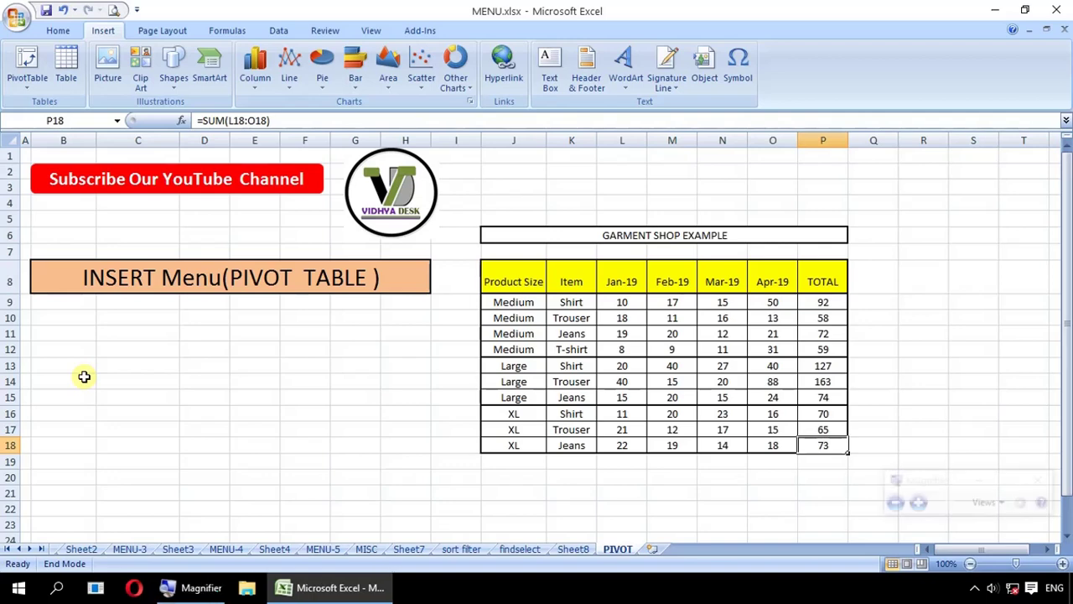
key("super+plus")
key("super+plus")
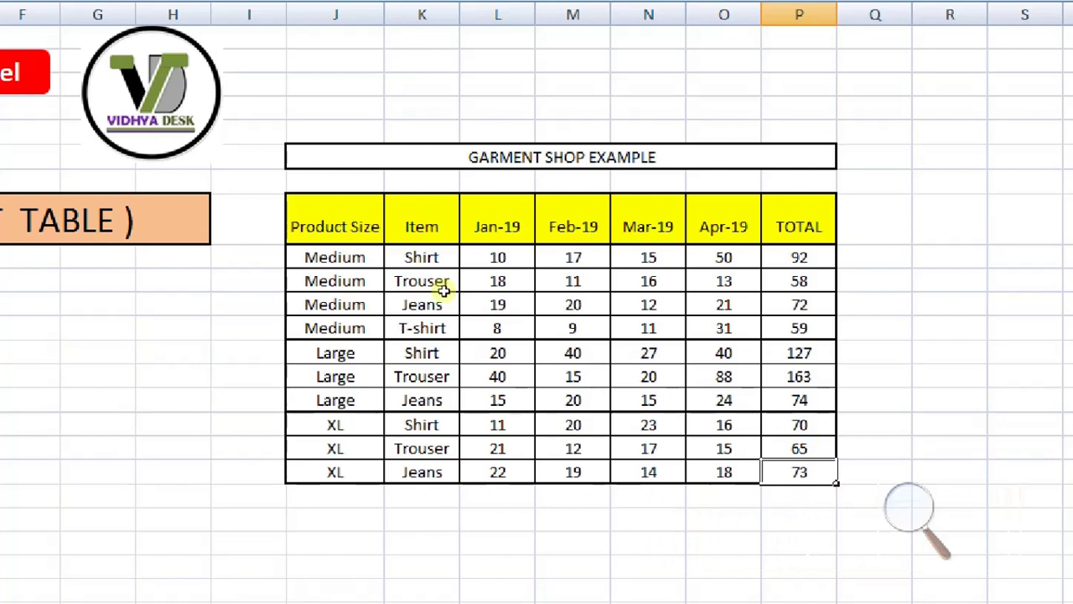
key("ctrl+Up")
key("ctrl+Left")
key("Down")
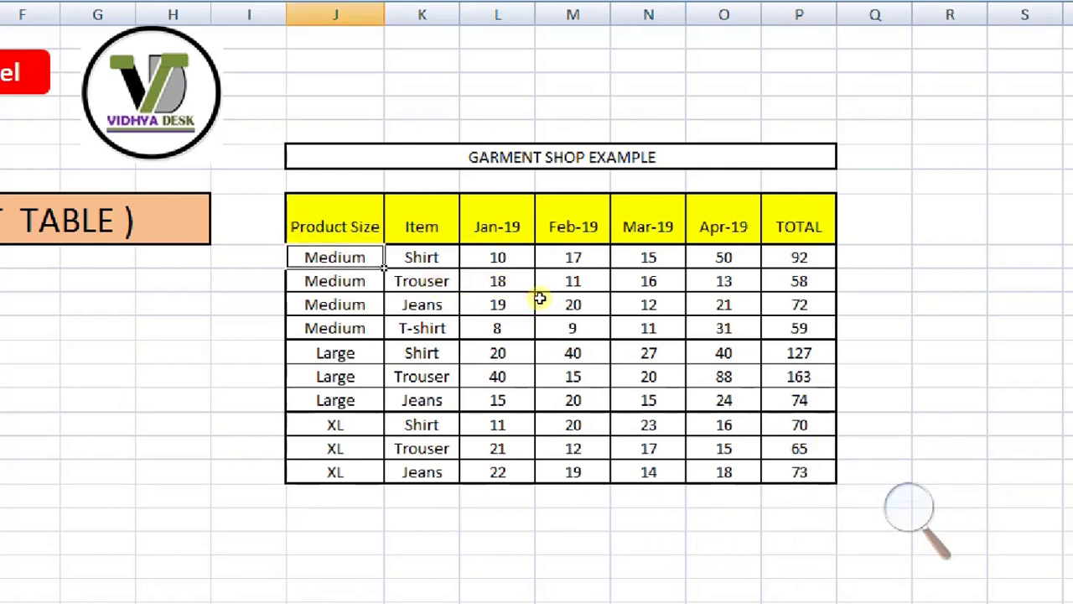
key("shift+Down")
key("shift+Down")
key("shift+Down")
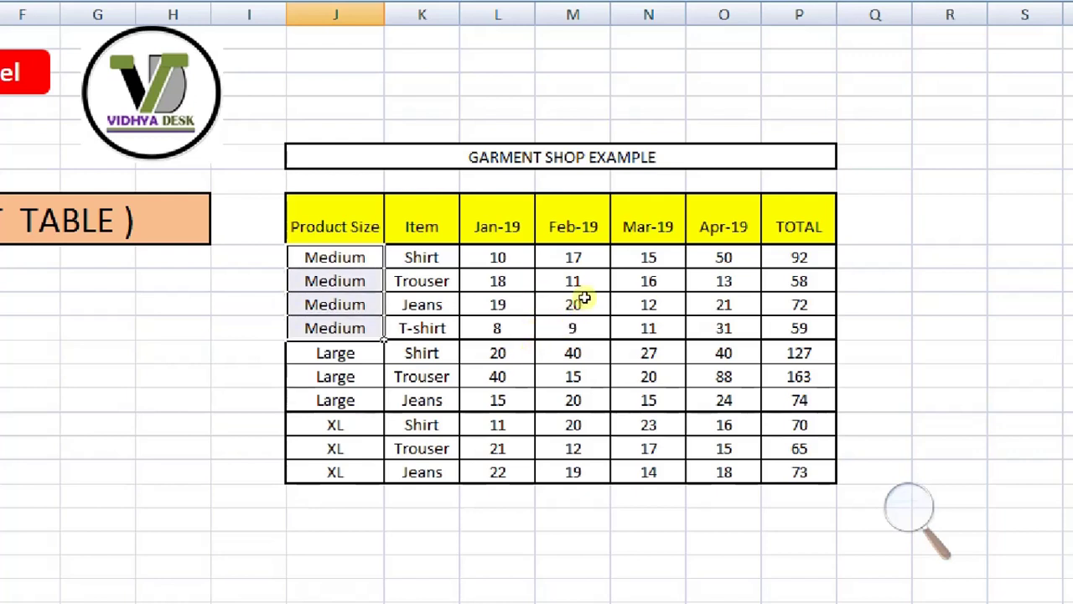
key("Right")
key("Down")
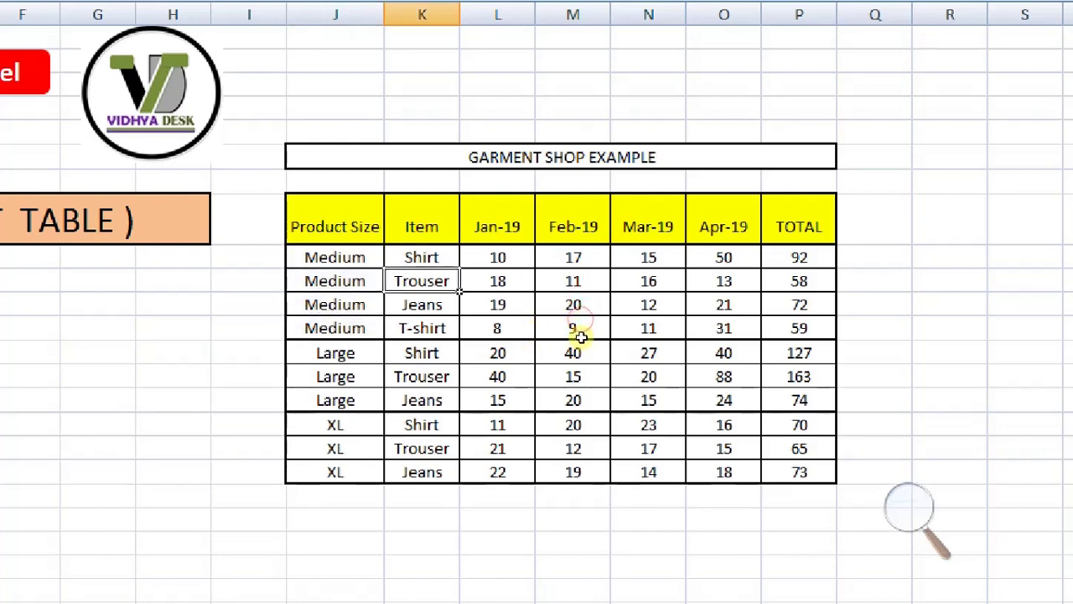
key("Down")
key("Down")
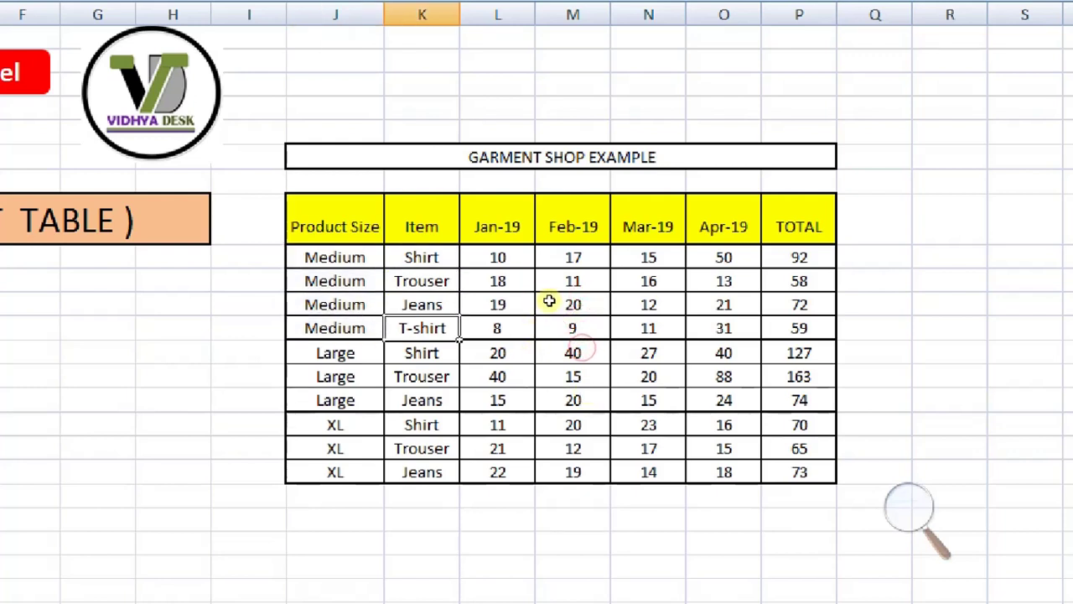
mouse_move(533, 297)
left_mouse_down()
mouse_move(612, 345)
mouse_move(822, 351)
left_mouse_up()
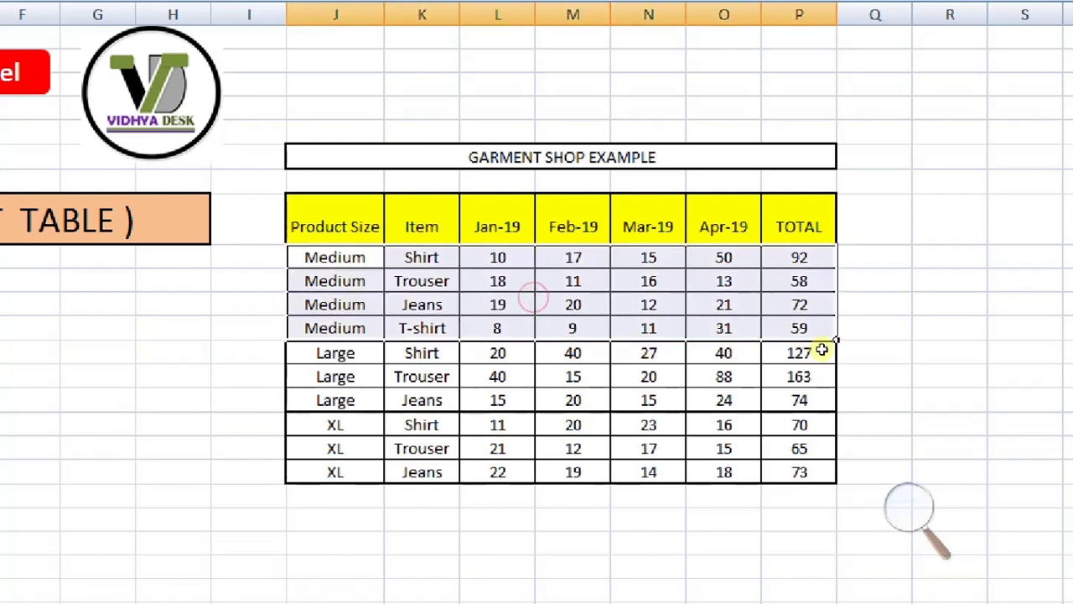
key("shift+Left")
key("shift+Left")
key("shift+Left")
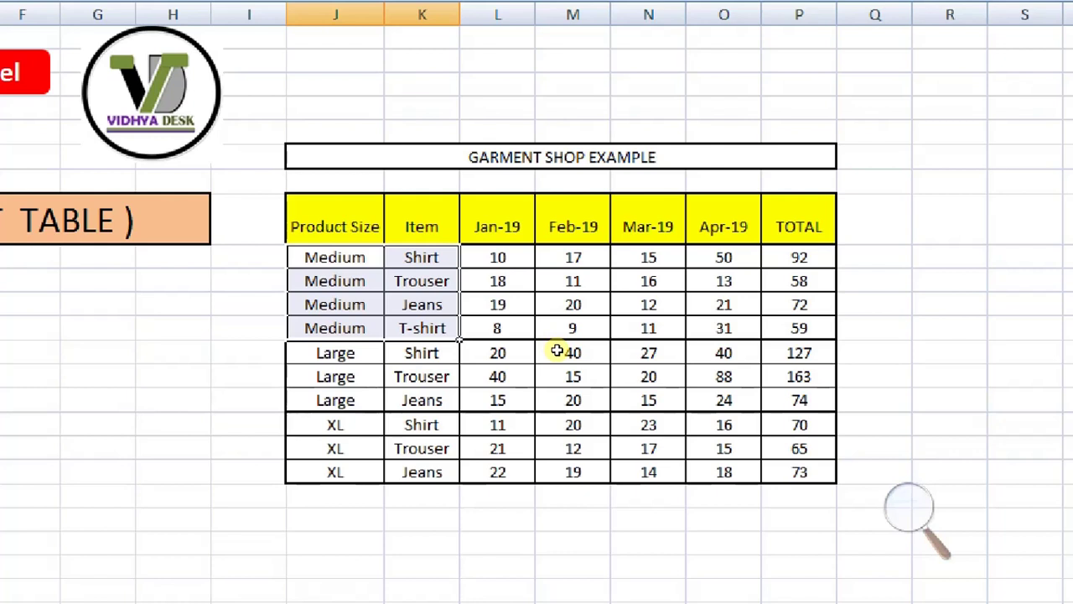
Check the Medium Shirt monthly figures against the Jan-19 to Mar-19 headers.
key("Right")
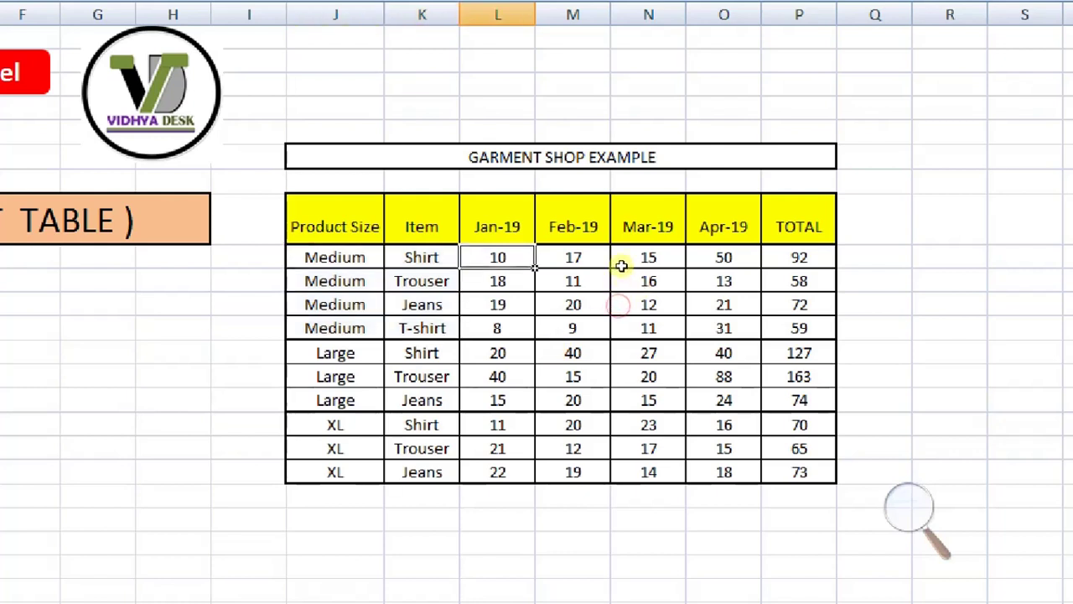
key("Up")
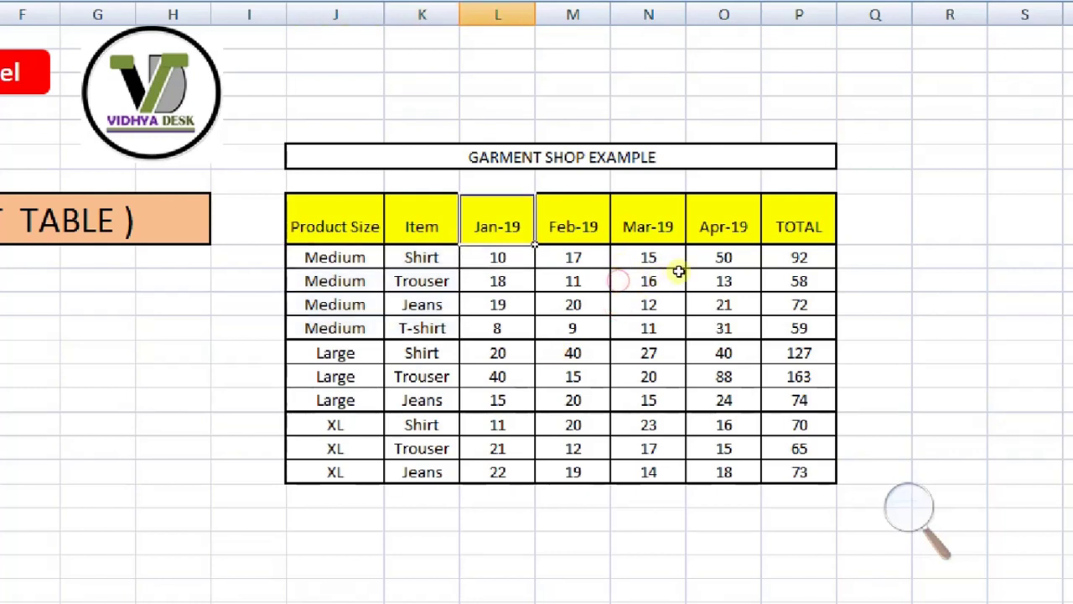
key("Right")
key("Right")
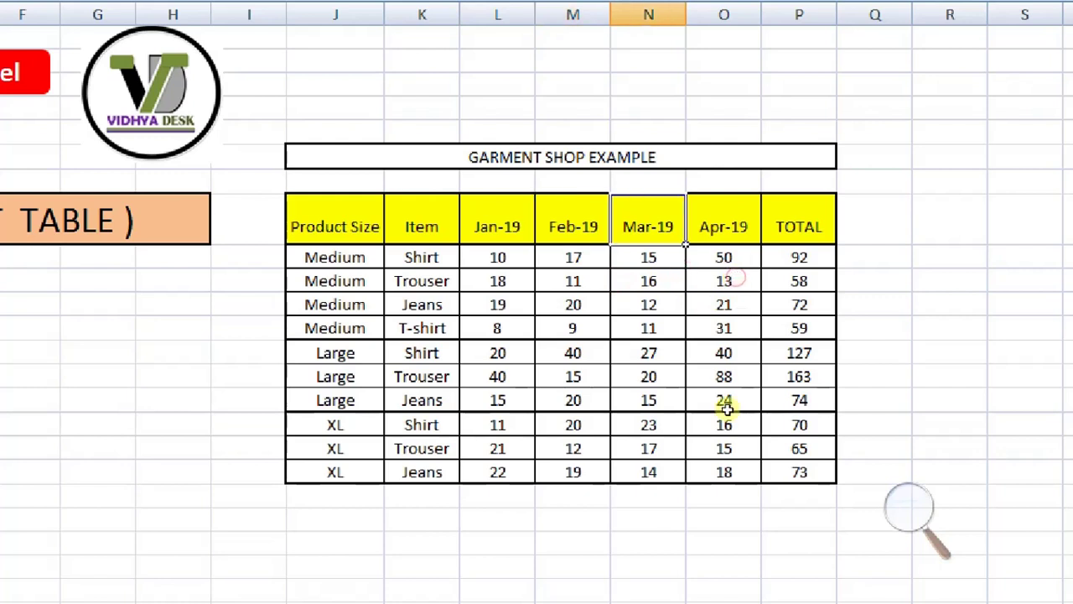
key("Right")
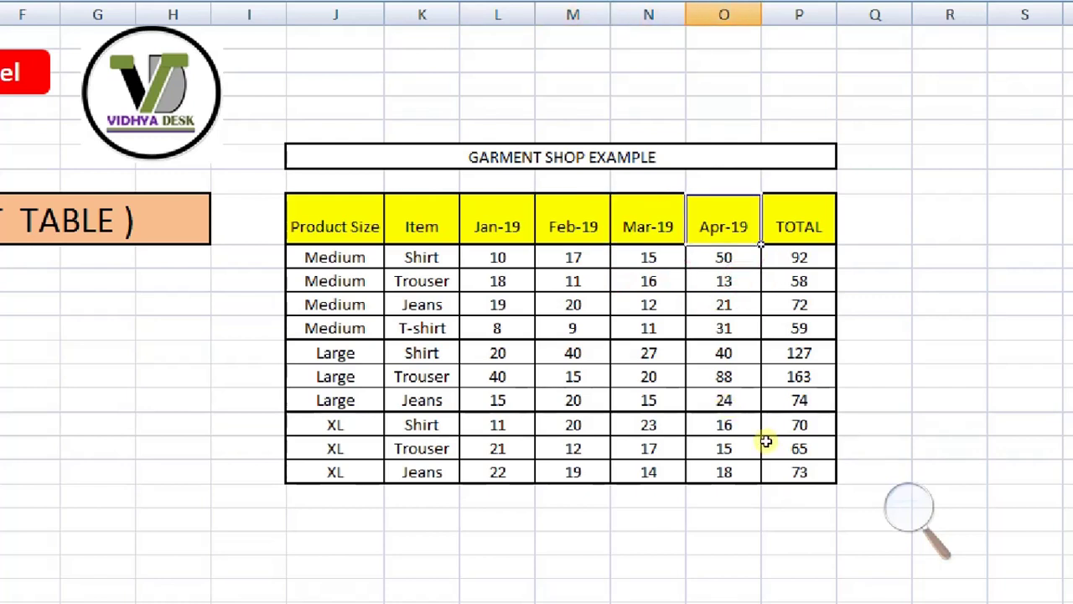
key("Down")
key("Left")
key("Left")
key("Left")
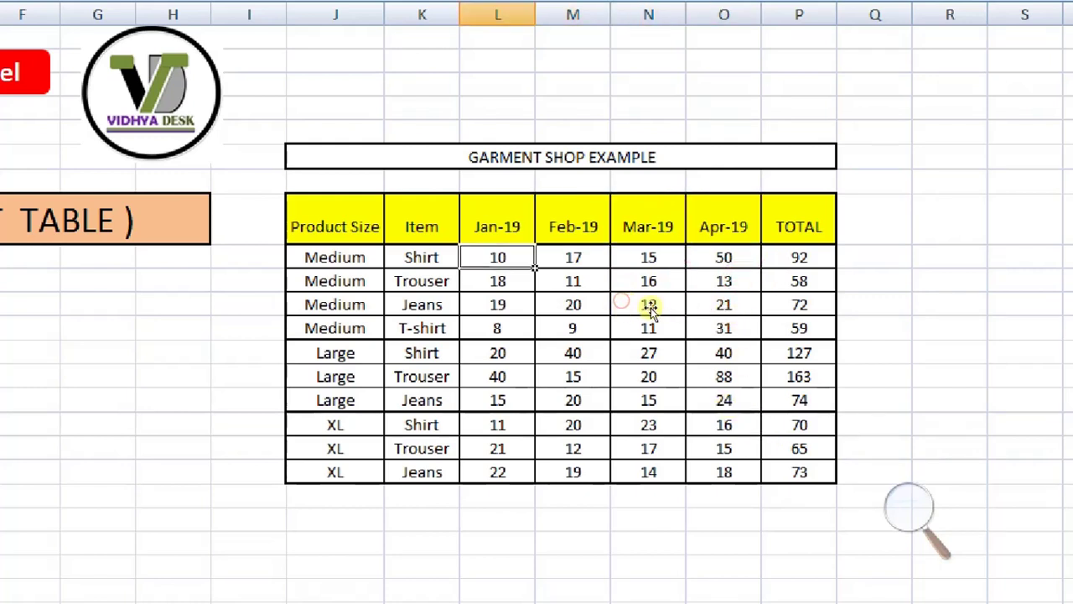
key("Right")
key("Right")
key("Right")
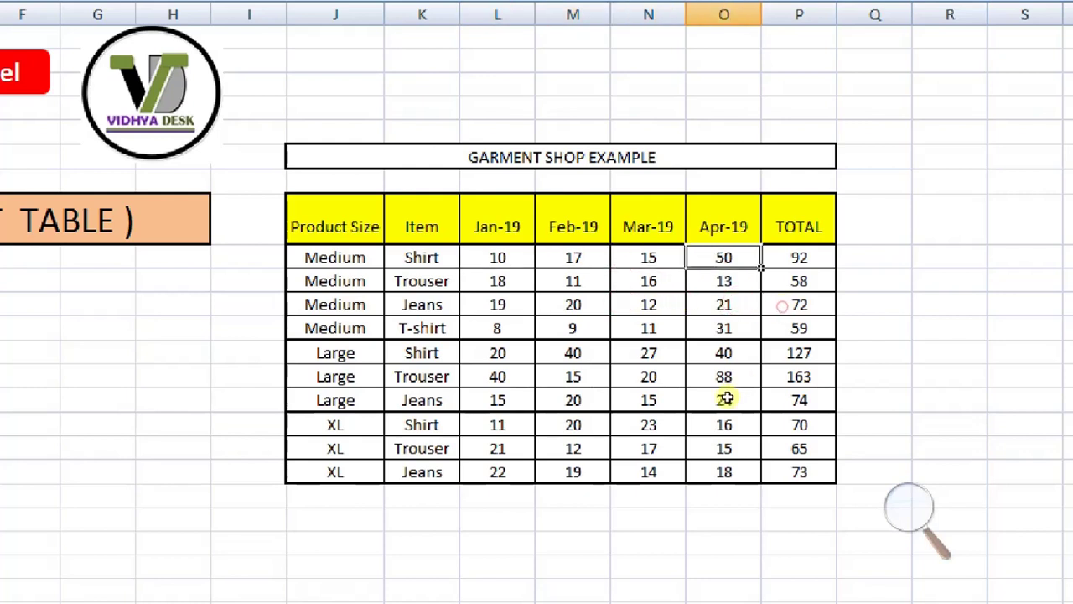
Review the Large rows (Trouser, Jeans), then move down to XL Trouser.
key("Down")
key("Down")
key("Down")
key("Left")
key("Left")
key("Left")
key("shift+Down")
key("shift+Down")
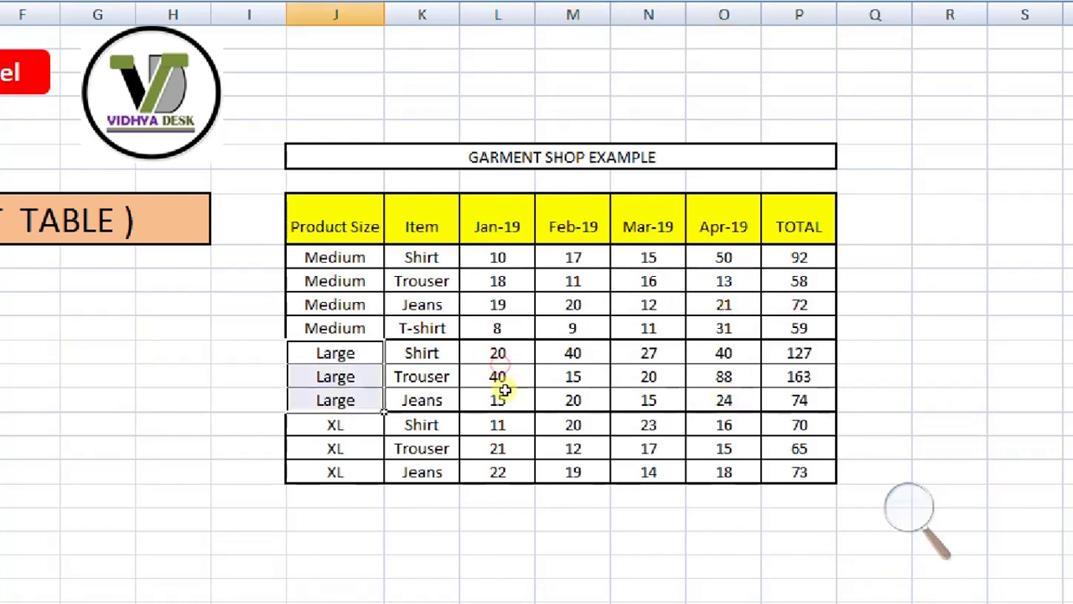
key("Right")
key("Up")
key("Up")
key("Up")
key("Down")
key("Down")
key("Down")
key("Down")
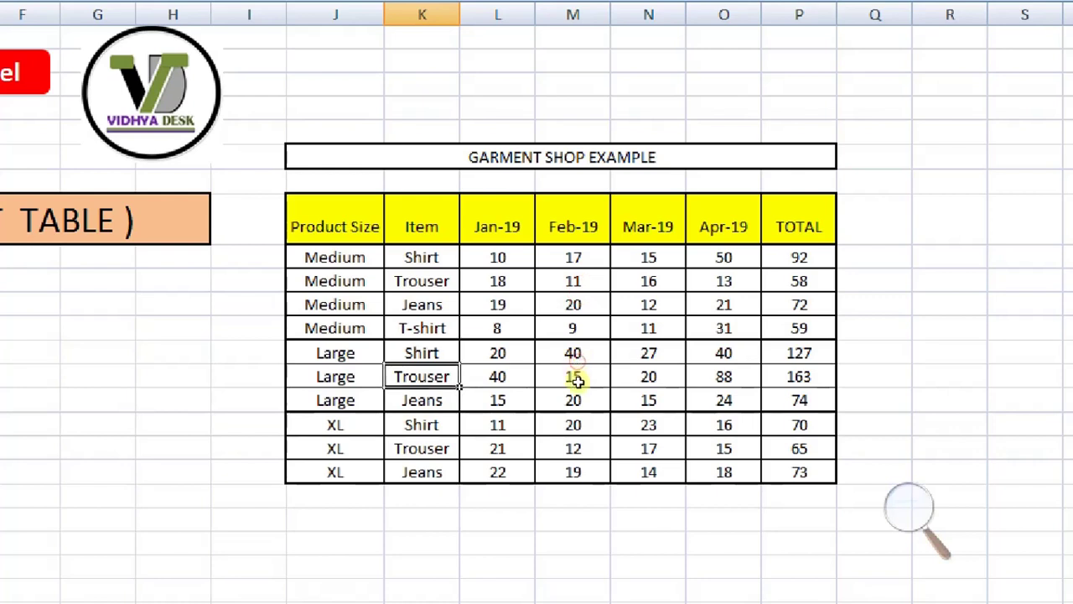
key("Down")
key("Up")
key("Down")
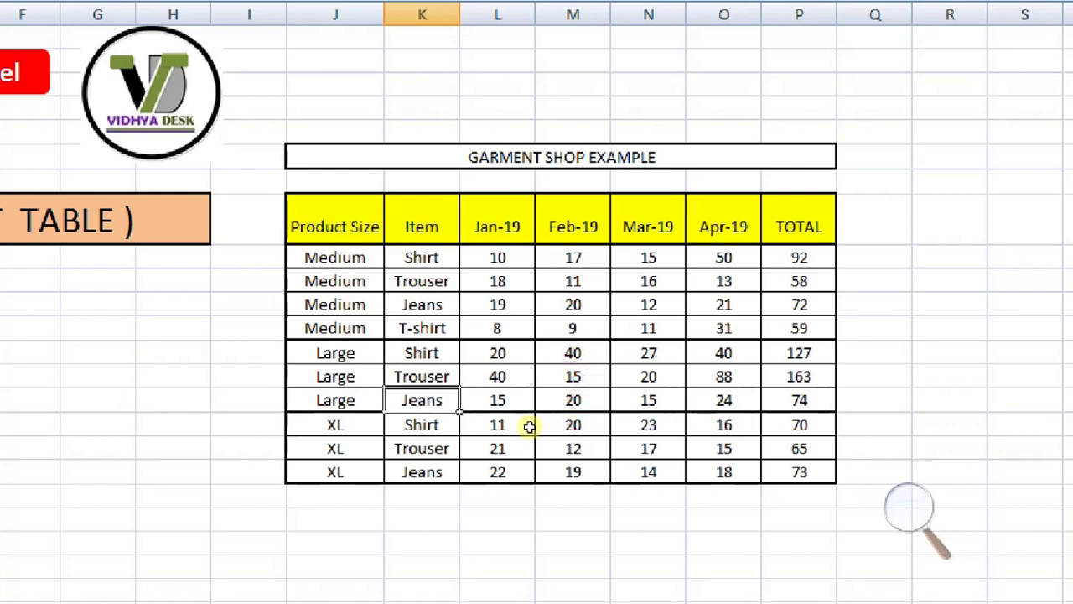
key("Down")
key("Left")
key("Down")
key("Right")
key("Up")
key("Down")
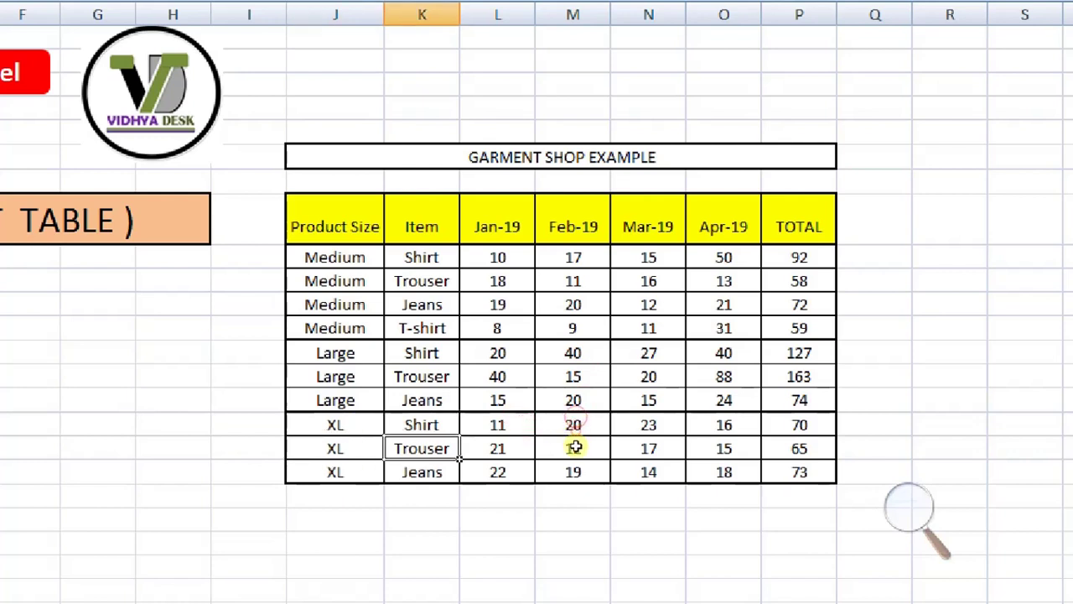
key("Down")
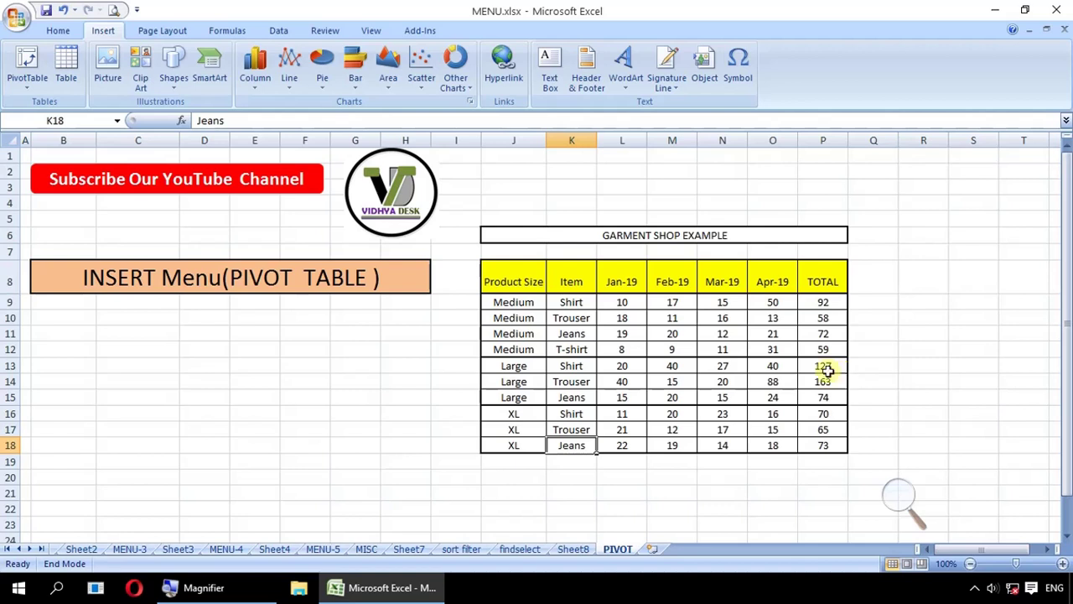
Enter =SUM(P9,P13,P16) in R9 for a Shirt total of 289.
left_click(579, 303)
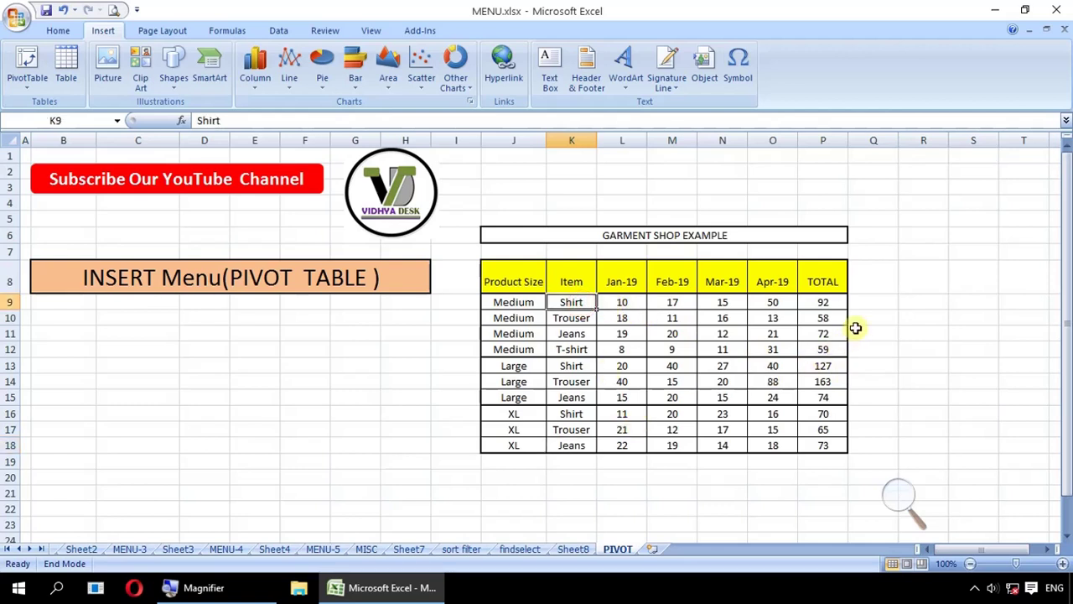
left_click(877, 303)
left_click(926, 306)
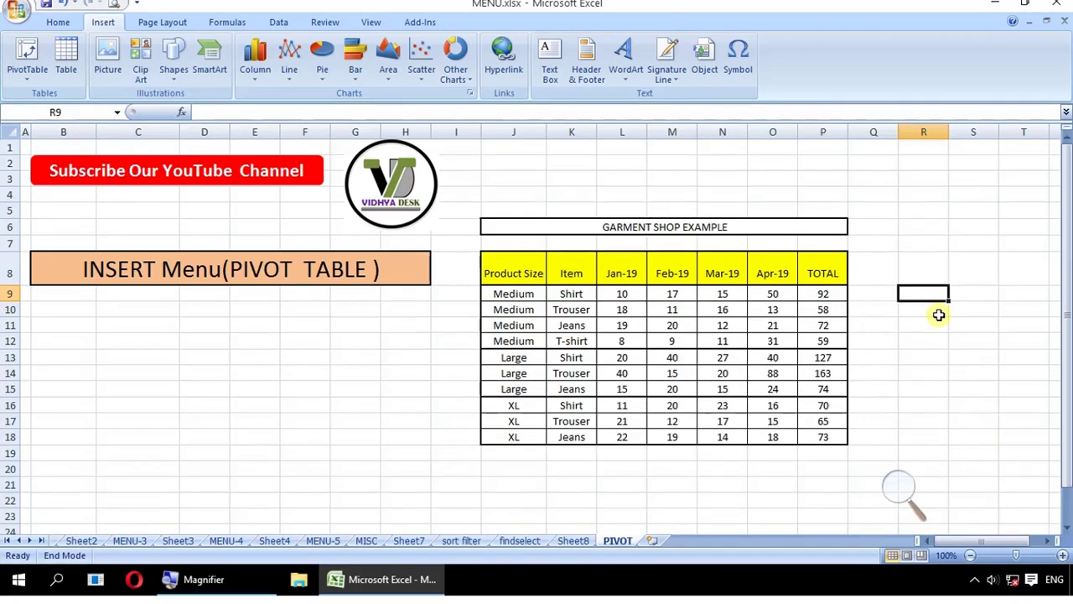
type("=")
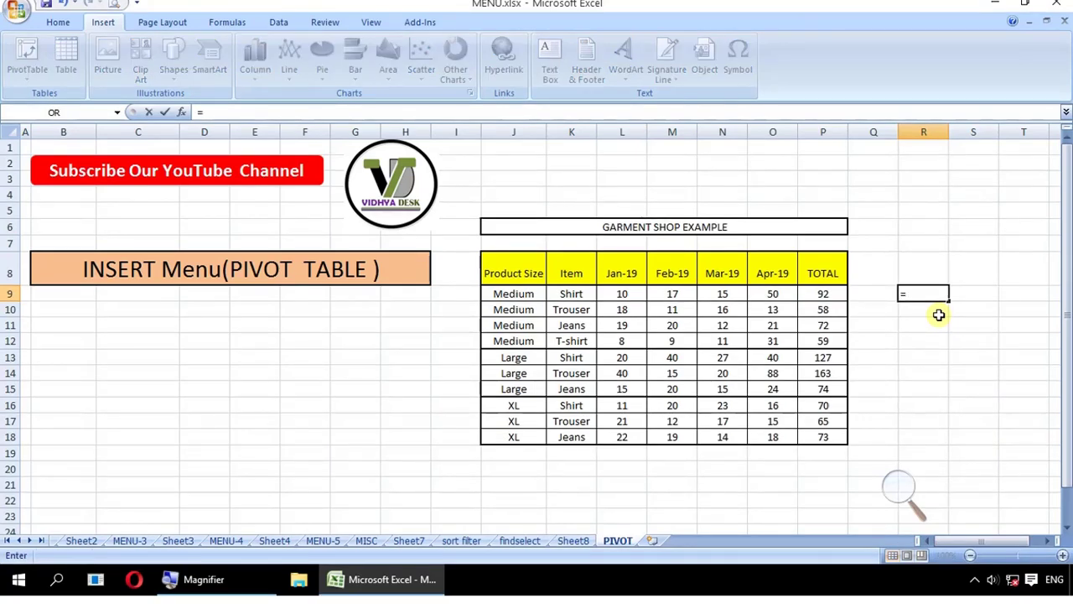
type("sum(")
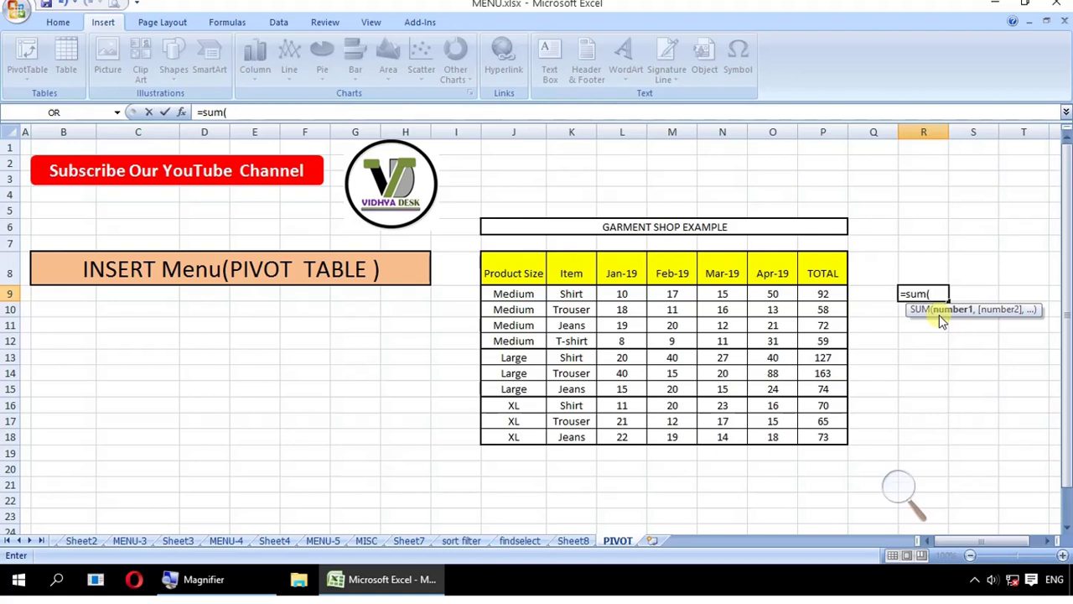
key("Left")
key("Left")
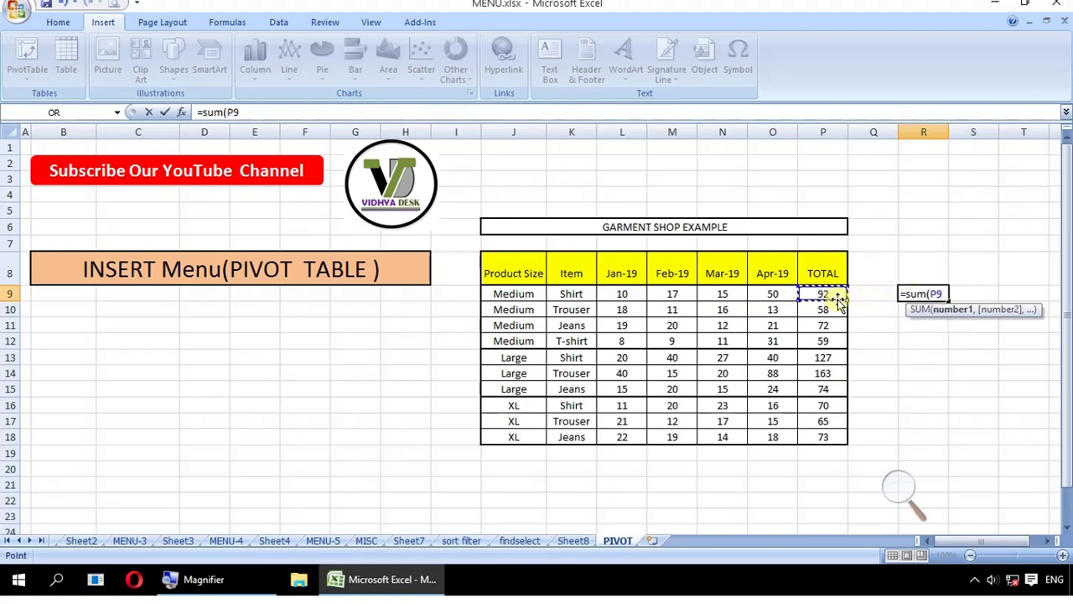
type(",")
left_click(830, 359)
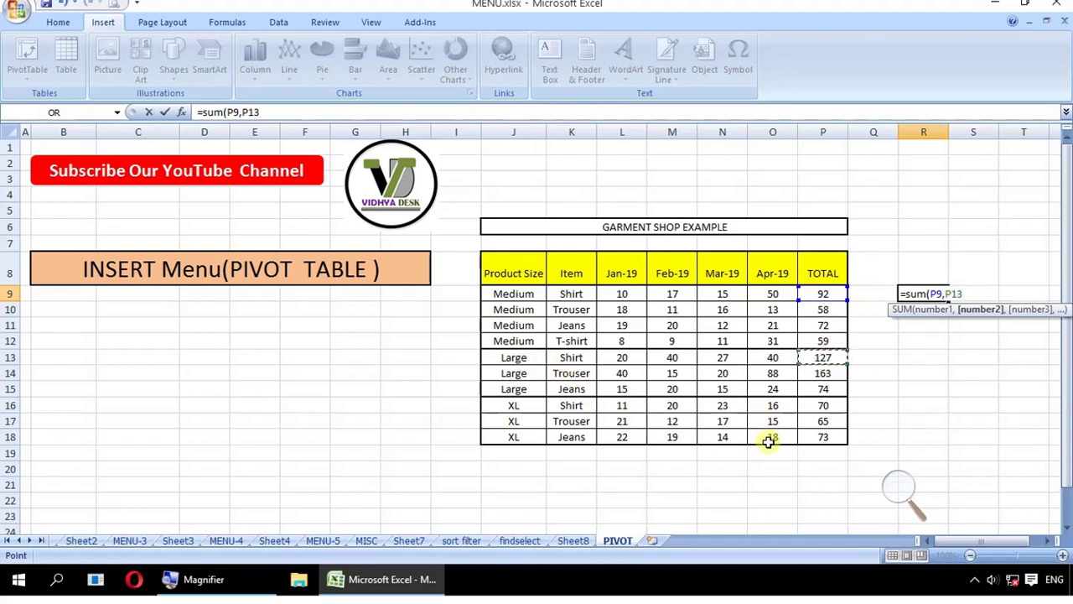
type(",")
left_click(815, 406)
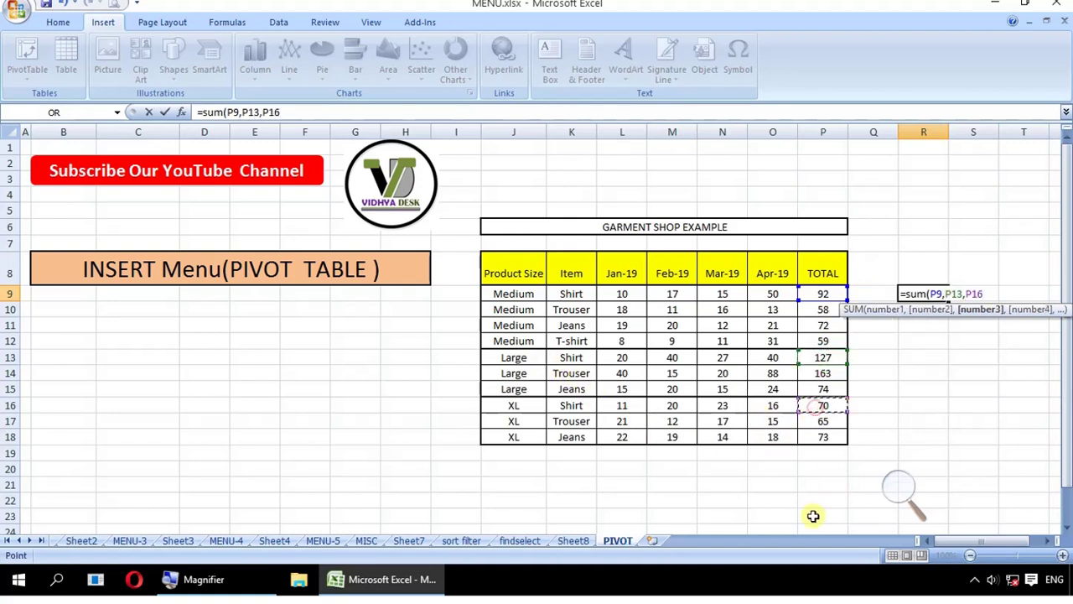
type(")")
key("Return")
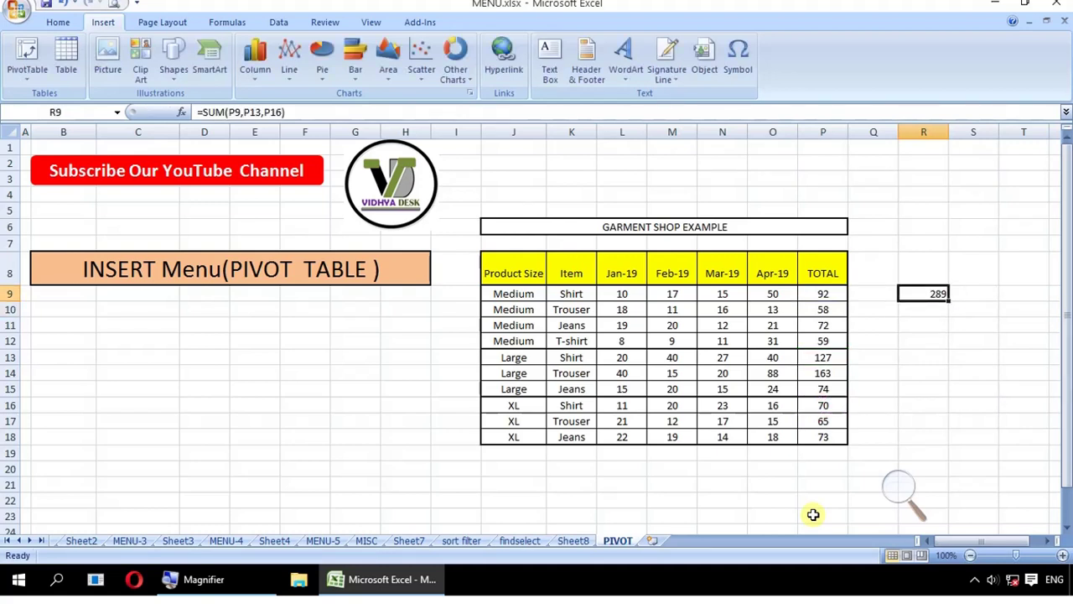
key("Up")
Add the header labels Shirt and Trouser above the totals.
type("Sh")
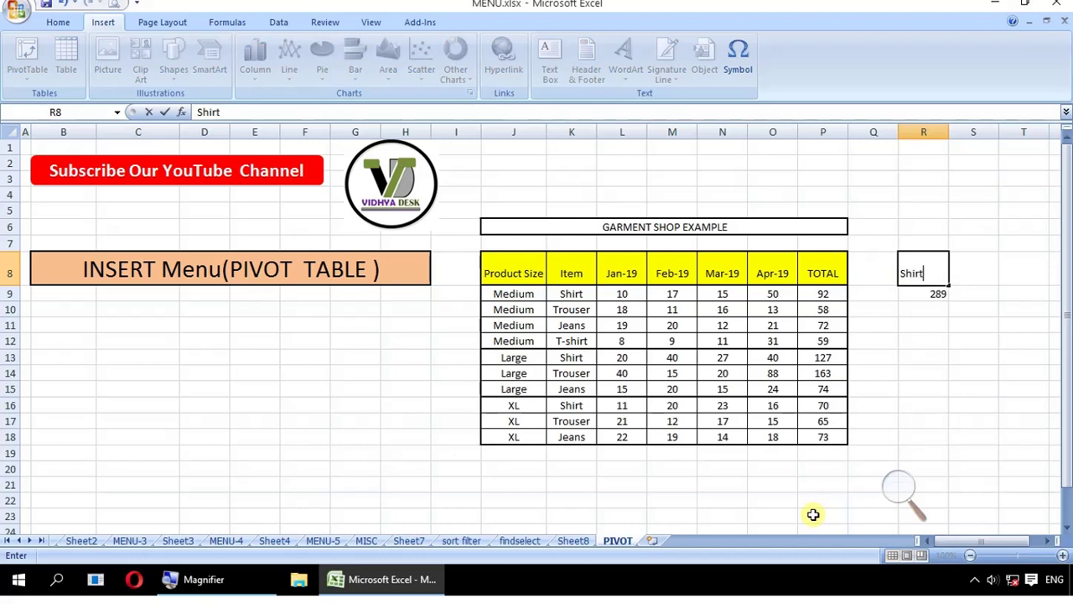
key("Tab")
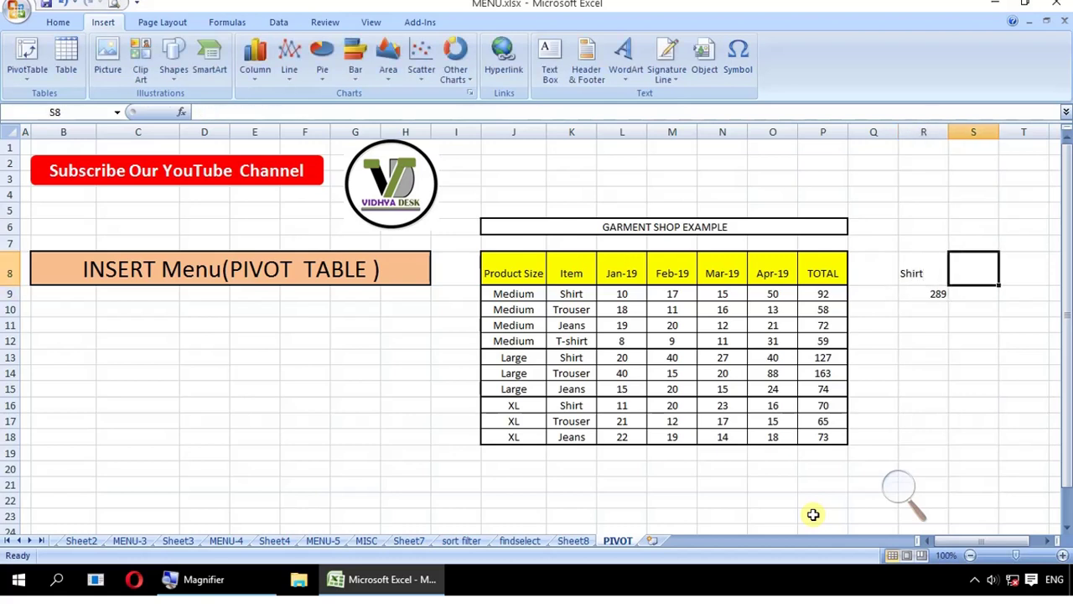
type("Med")
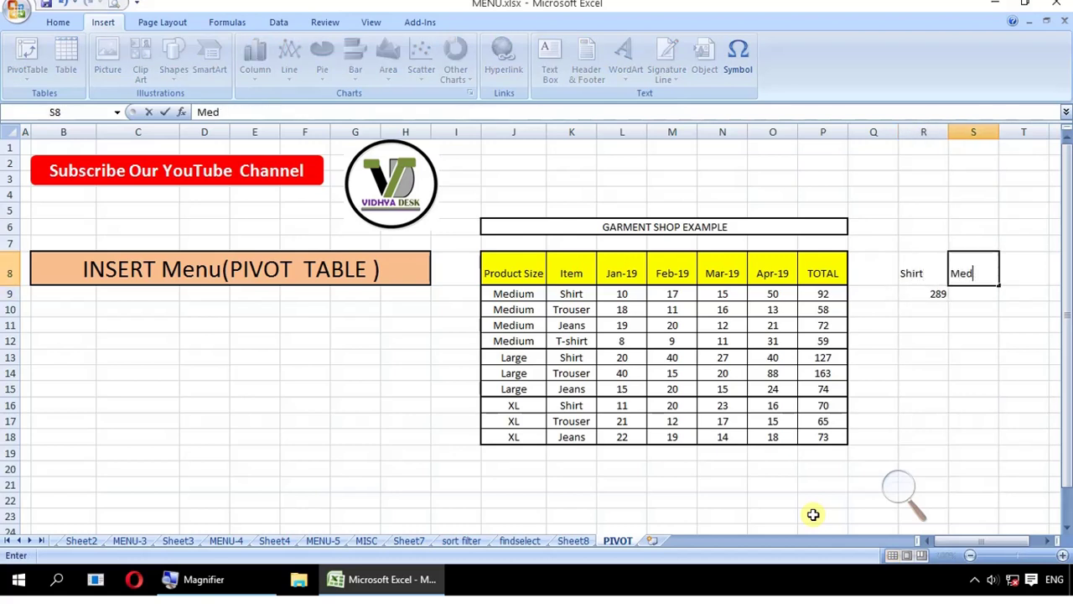
key("BackSpace")
key("BackSpace")
key("BackSpace")
type("ser")
key("Return")
Enter =P10+P14+P17 in S9 for a Trouser total of 286.
type("=")
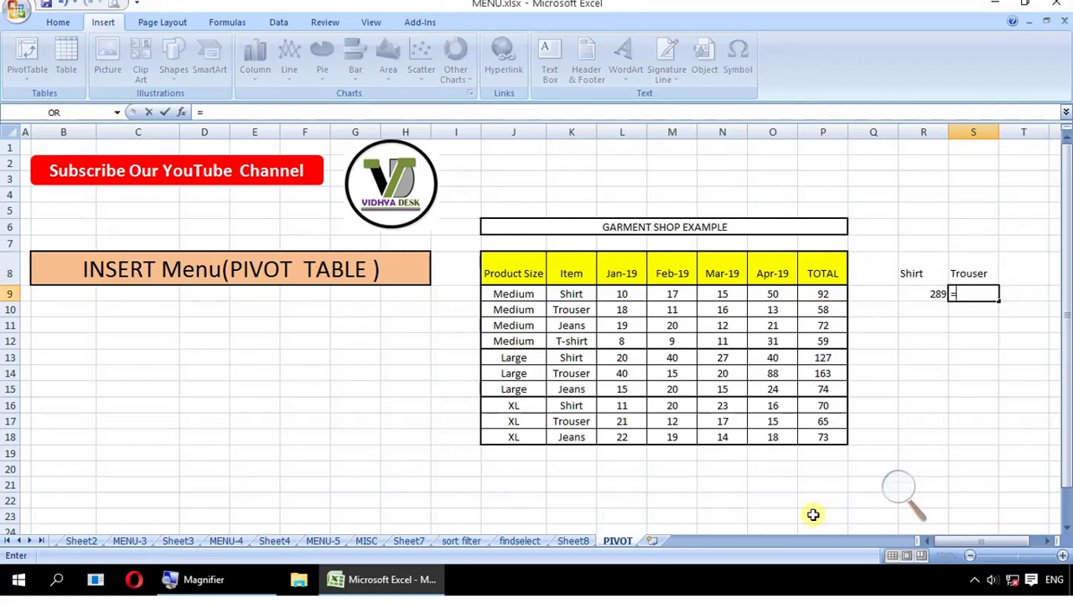
left_click(823, 309)
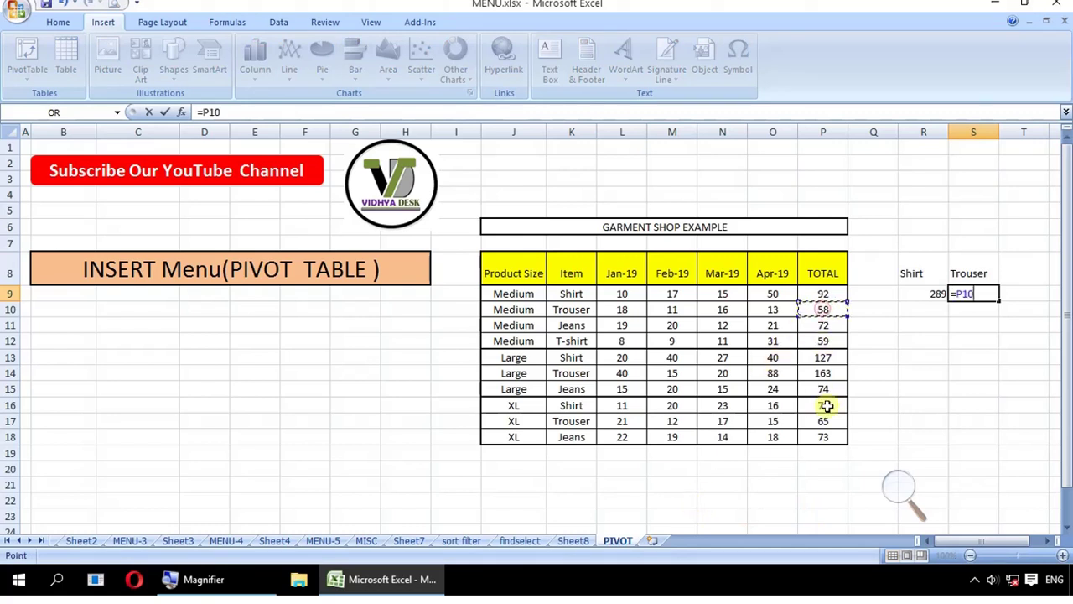
type("+")
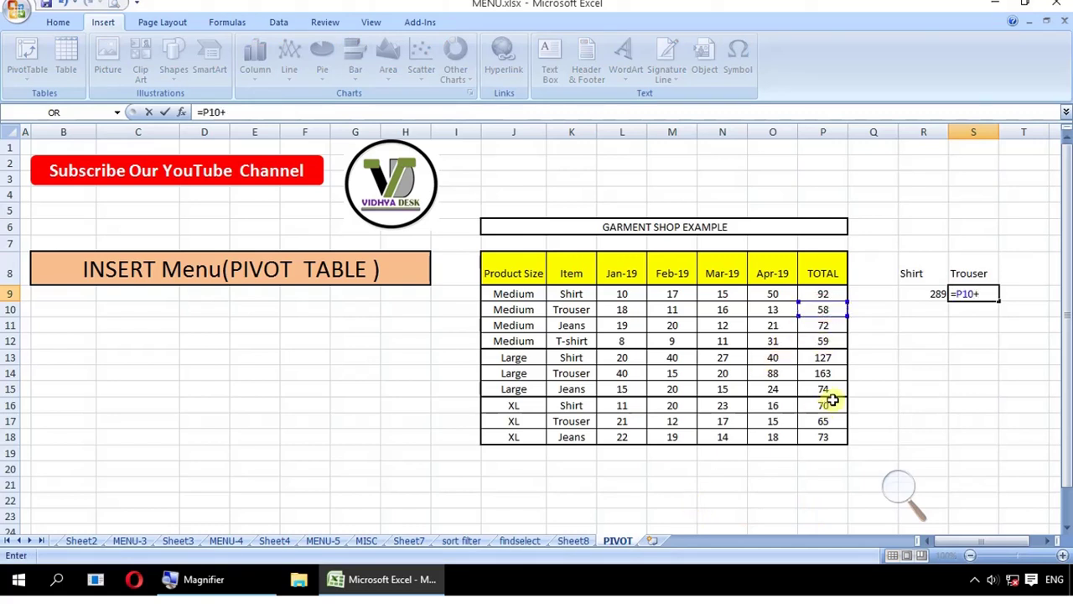
left_click(829, 373)
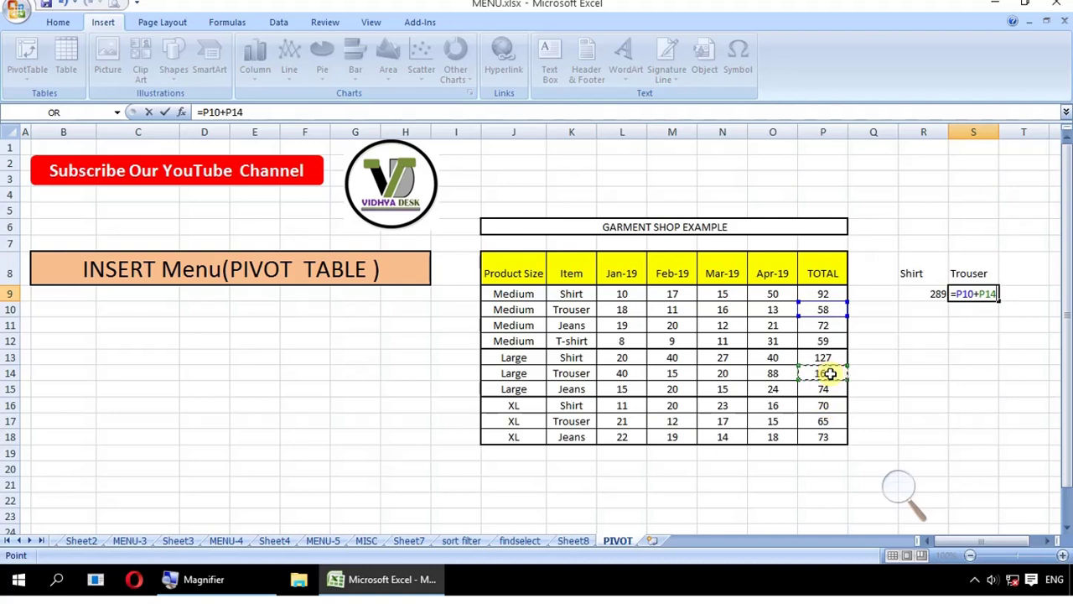
left_click(826, 424)
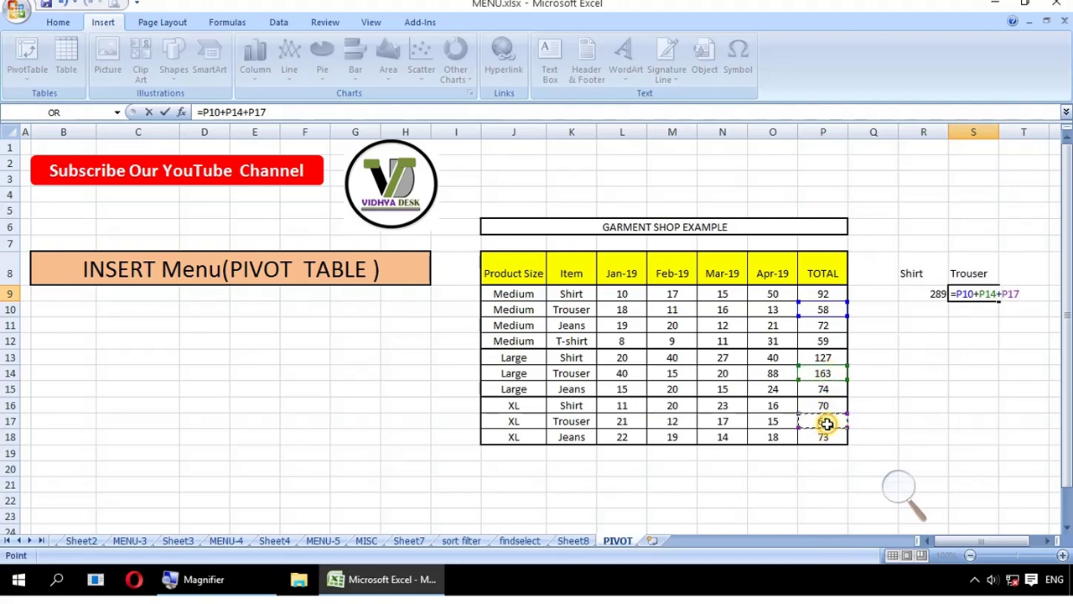
key("Return")
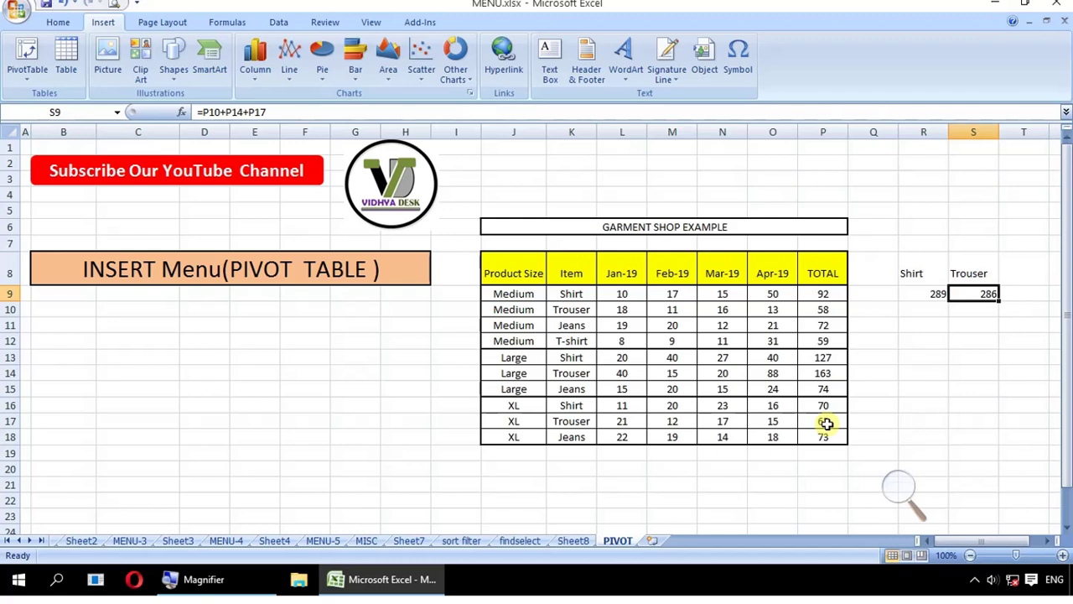
Clear the Shirt and Trouser helper cells in R7:S10, cancelling the Insert cells dialog.
left_click(557, 325)
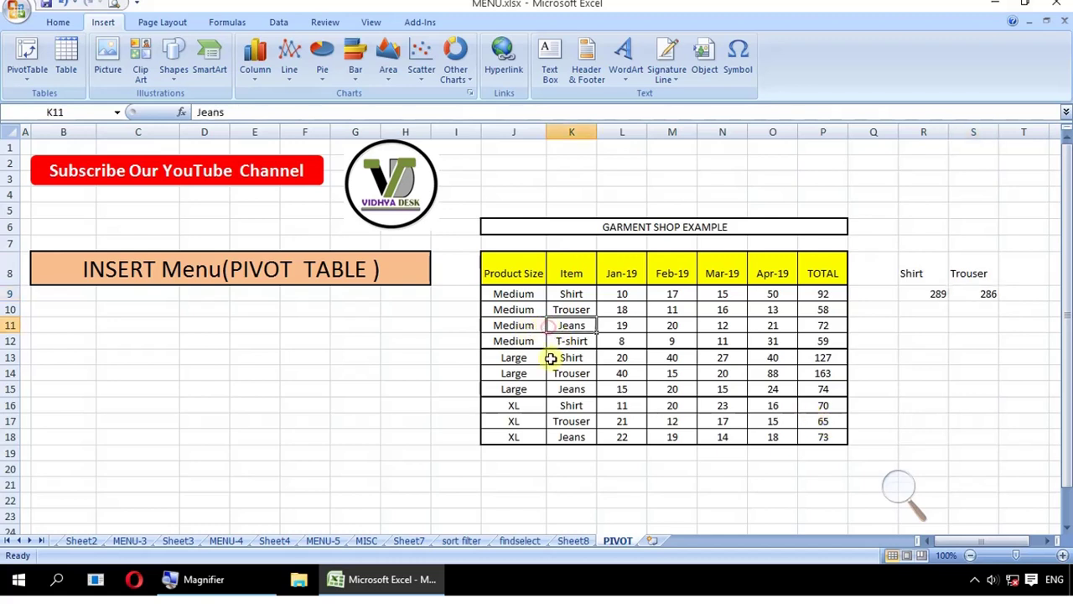
left_click_drag(938, 243, 973, 312)
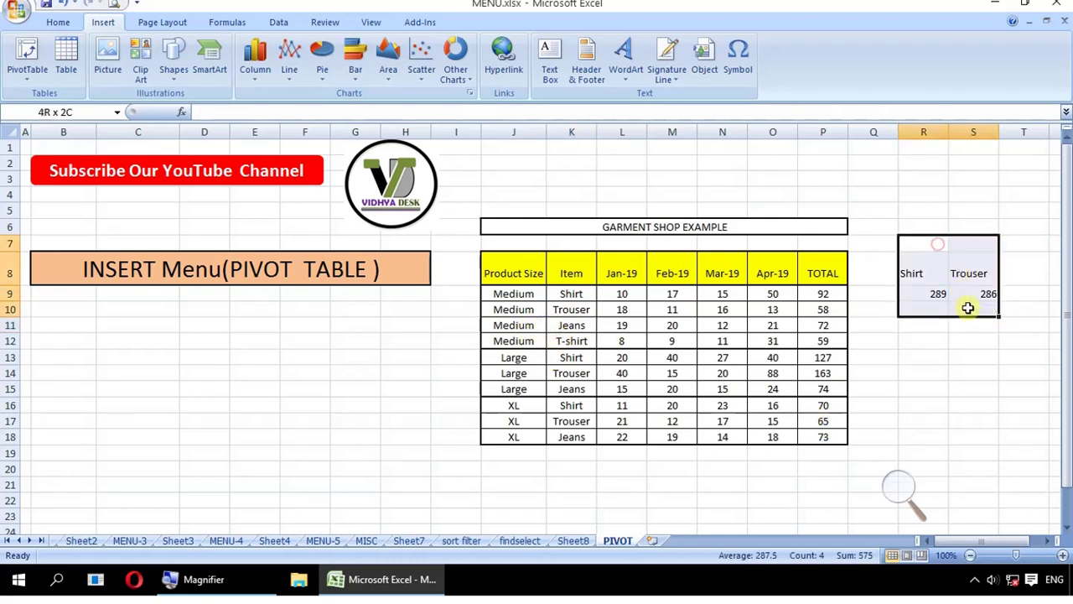
key("Delete")
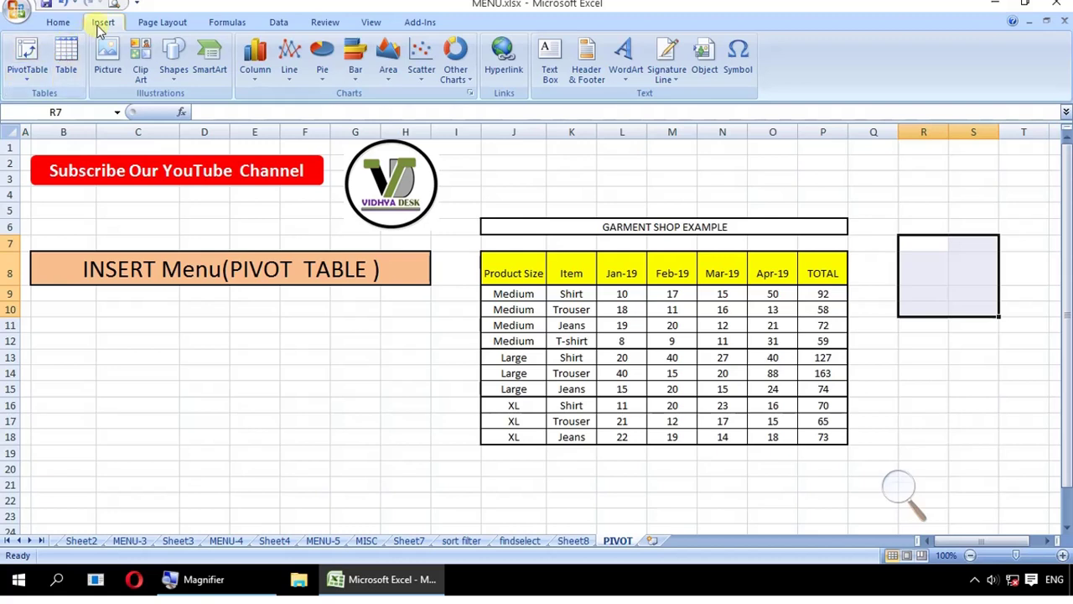
key("ctrl+shift+plus")
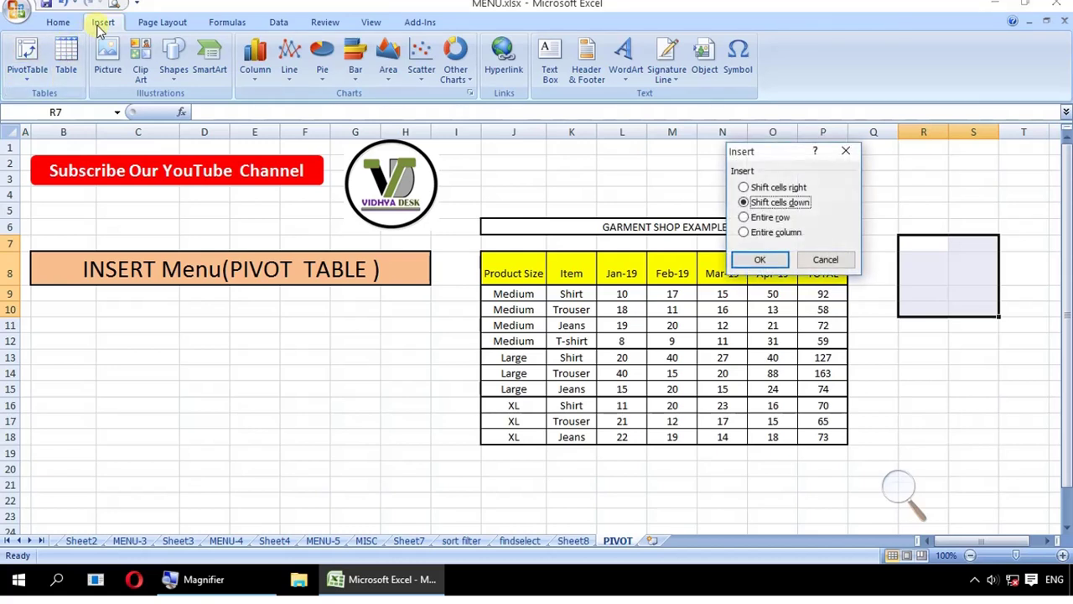
key("Escape")
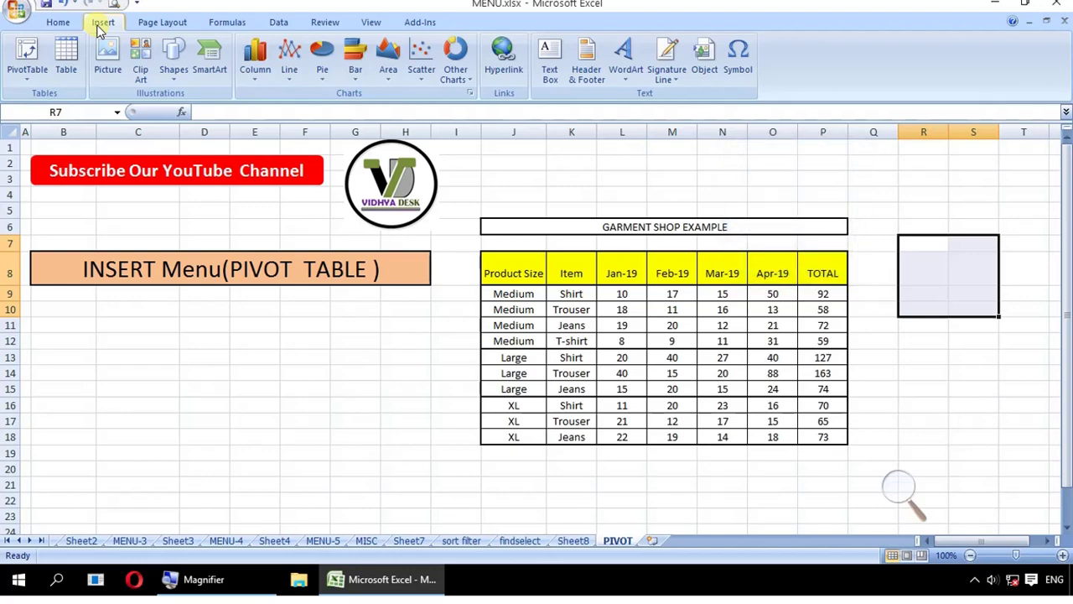
Glance at Sheet8's pivot, then return to the garment table sheet.
key("super+plus")
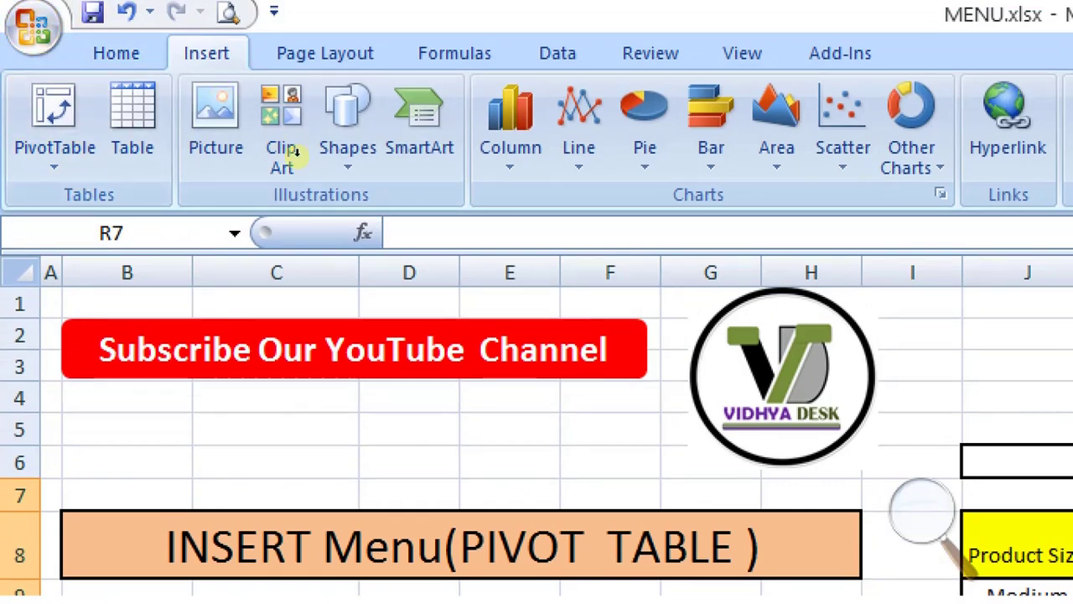
key("super+minus")
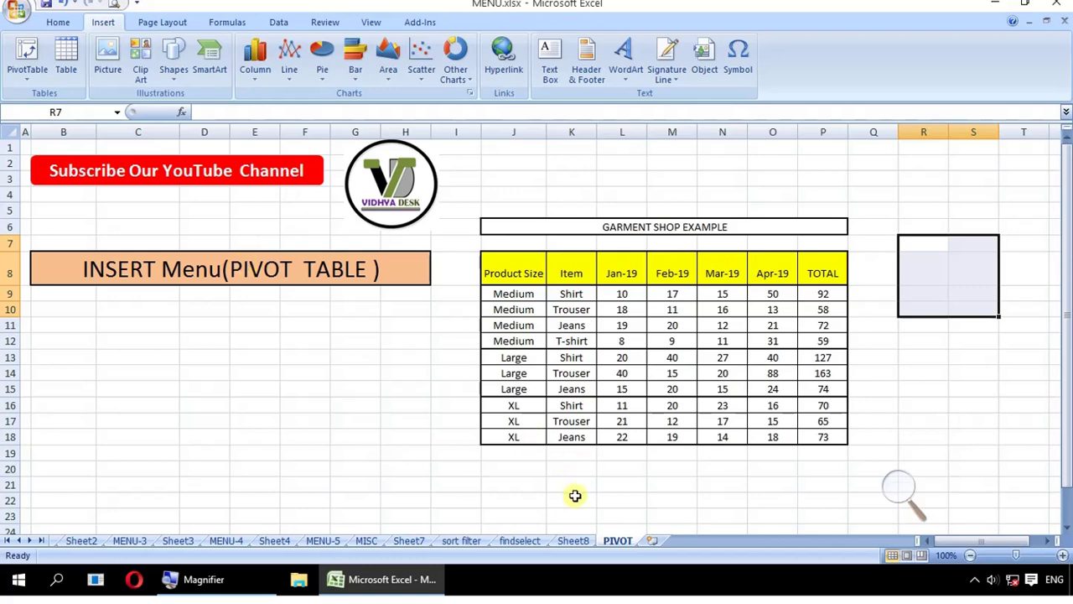
left_click(573, 541)
left_click(617, 541)
left_click(204, 341)
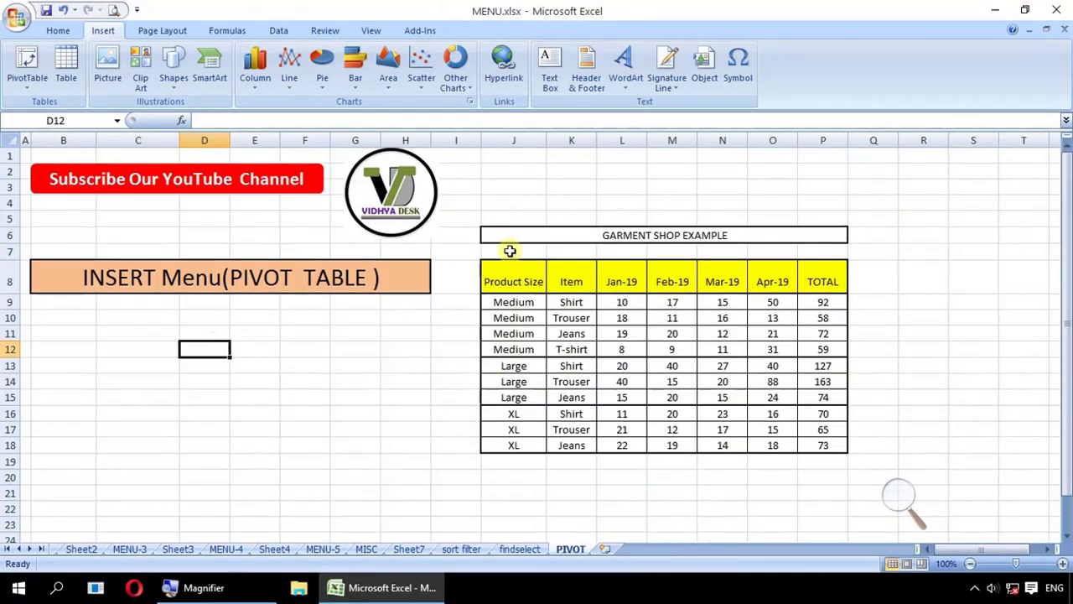
Select J8:P18, the garment table from Product Size header to TOTAL's last row.
mouse_move(513, 273)
left_mouse_down()
mouse_move(569, 445)
mouse_move(835, 447)
left_mouse_up()
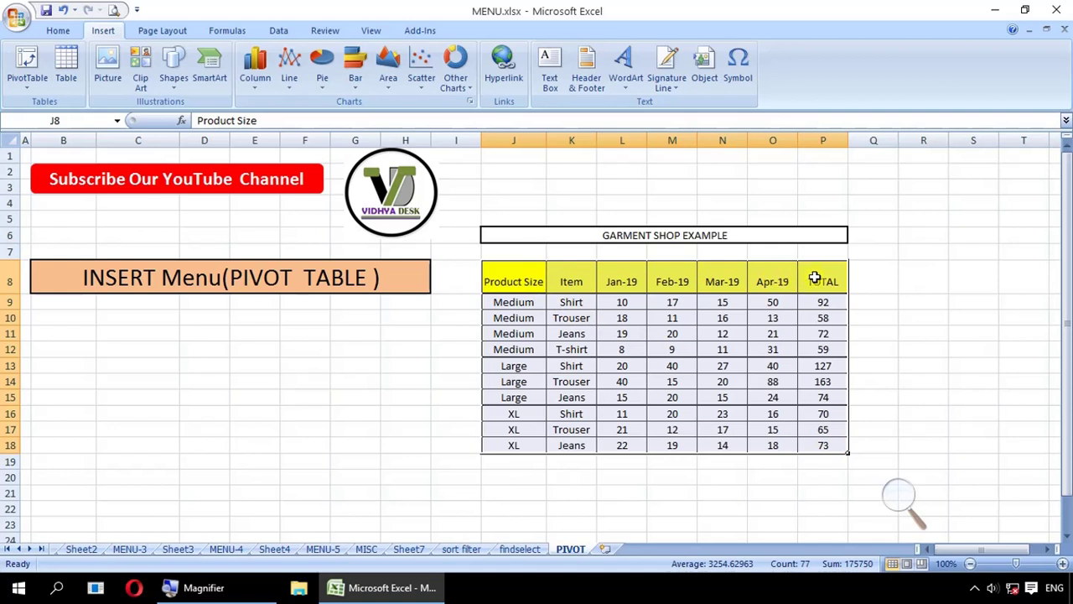
mouse_move(519, 277)
left_mouse_down()
mouse_move(747, 430)
mouse_move(839, 451)
left_mouse_up()
mouse_move(515, 277)
left_mouse_down()
mouse_move(524, 467)
mouse_move(801, 438)
left_mouse_up()
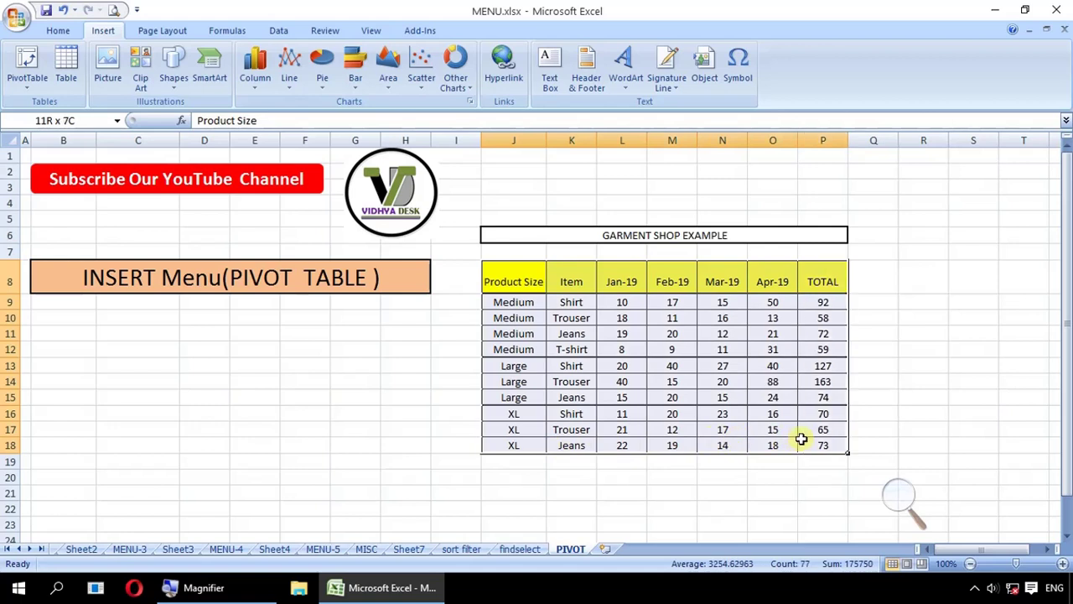
left_click_drag(802, 439, 802, 439)
Open Create PivotTable for PIVOT!$J$8:$P$18, targeting a new worksheet.
left_click(23, 89)
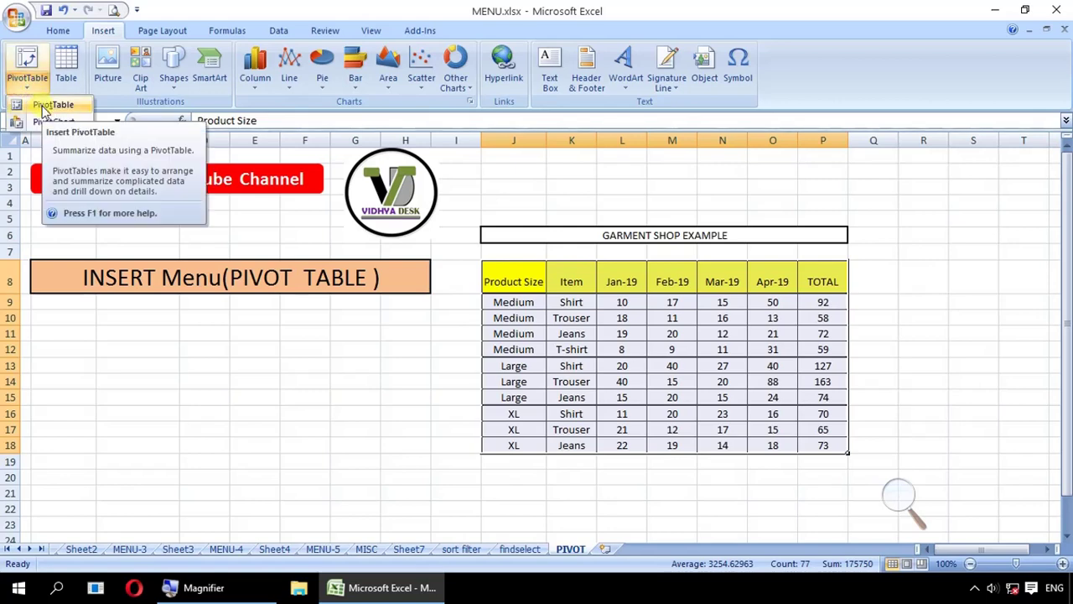
left_click(43, 107)
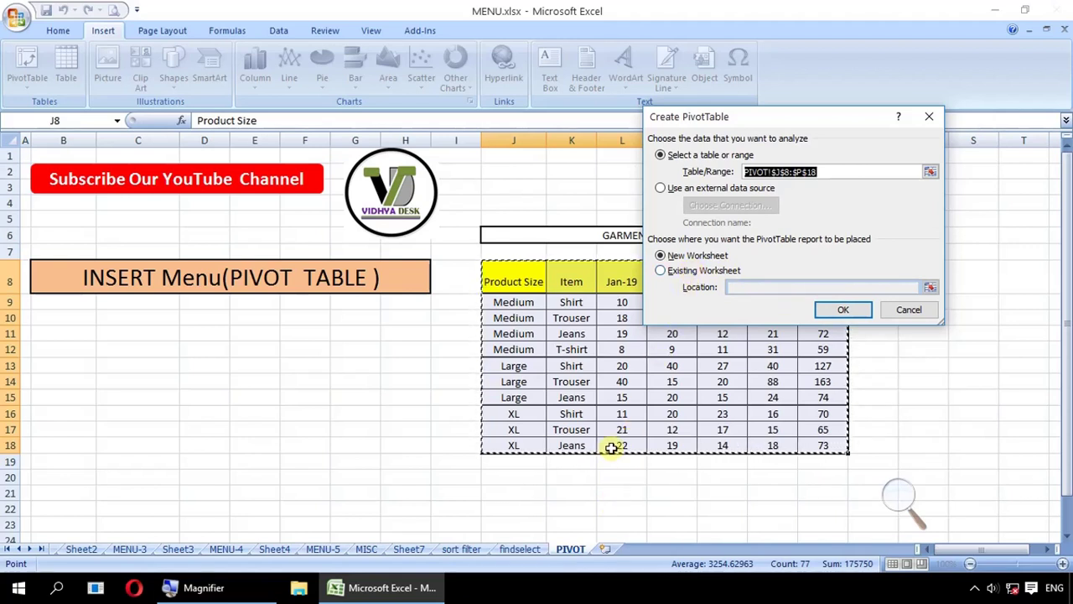
Create the empty PivotTable4 on new Sheet9 and widen column A.
left_click(837, 308)
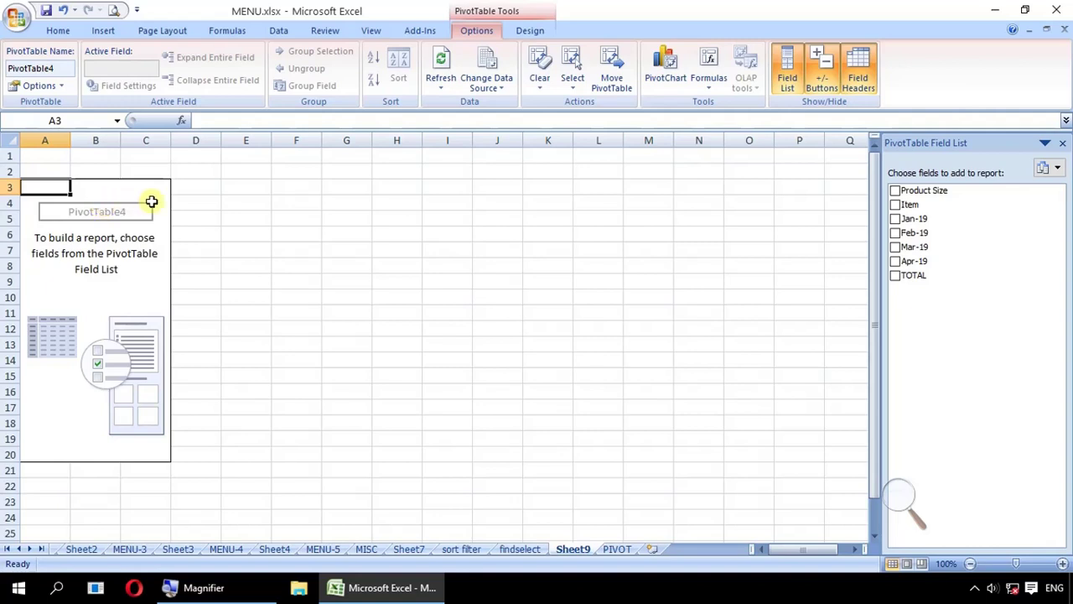
left_click_drag(70, 141, 192, 150)
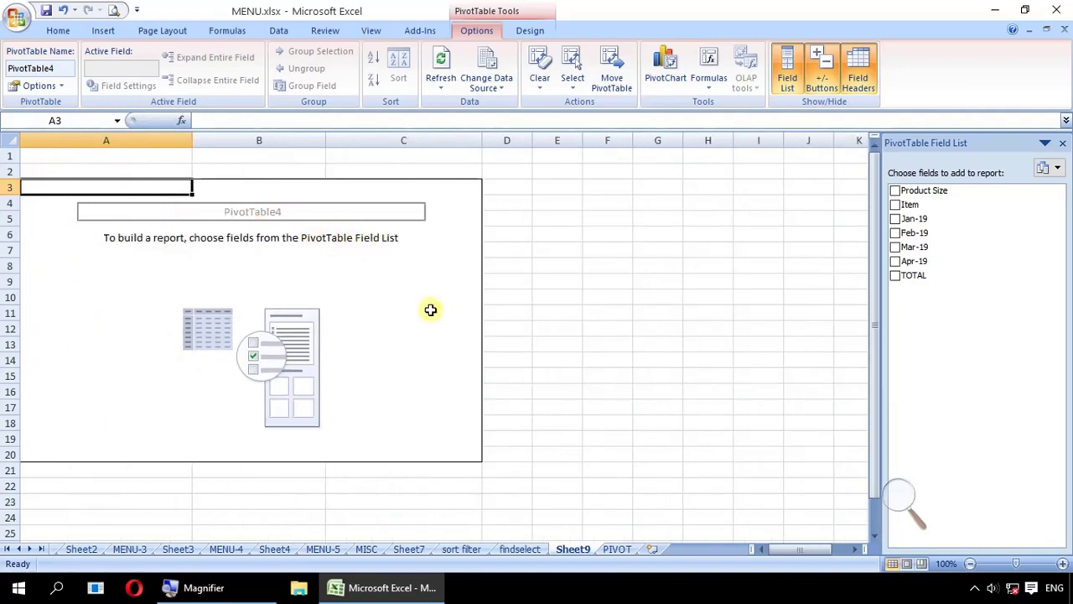
left_click(429, 309)
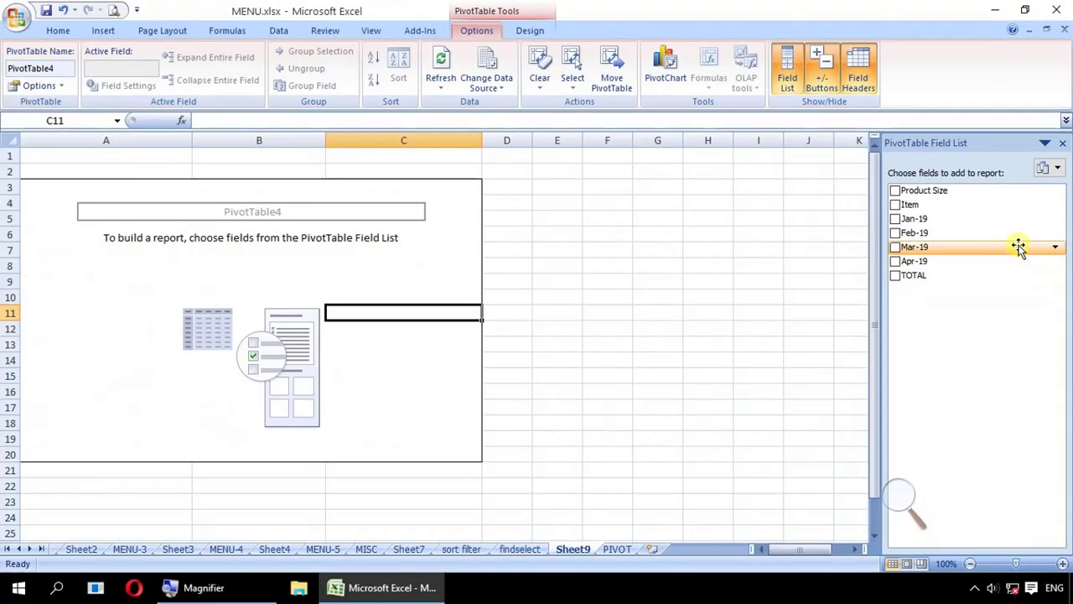
left_click(158, 186)
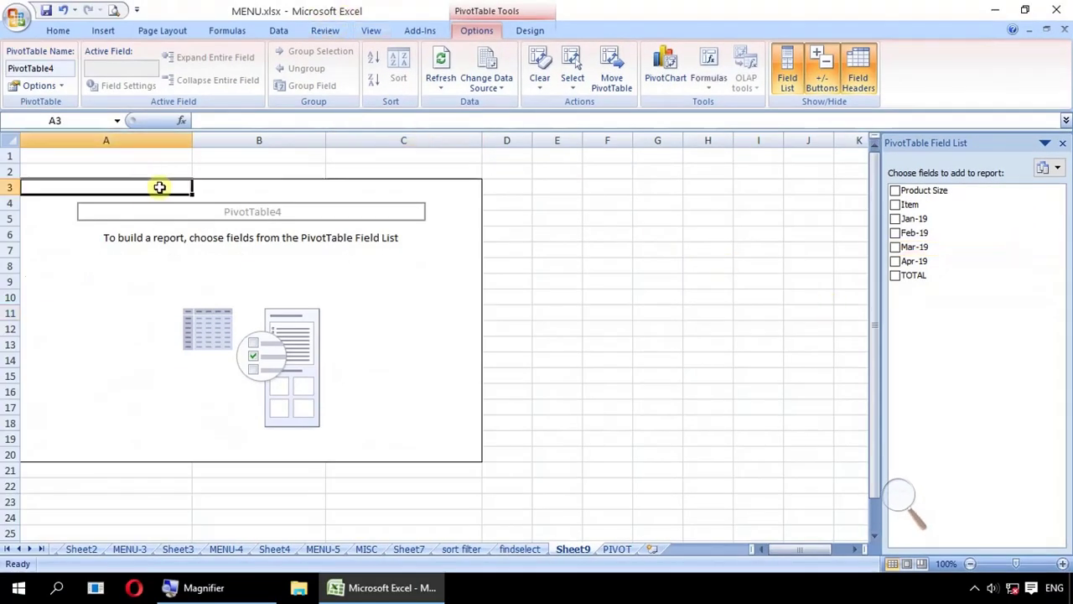
left_click(221, 181)
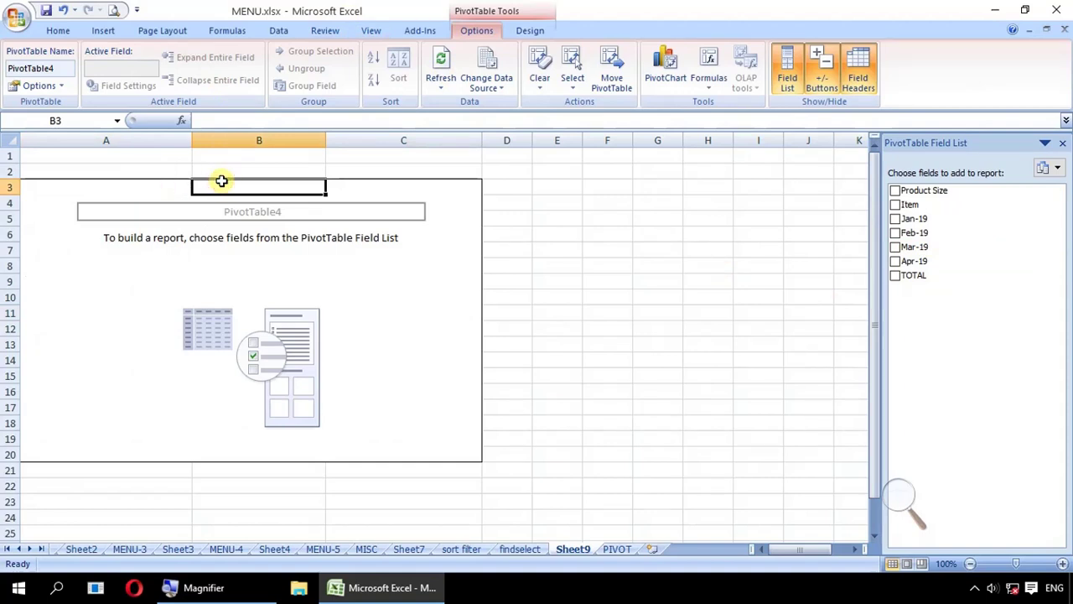
left_click(451, 221)
left_click(444, 350)
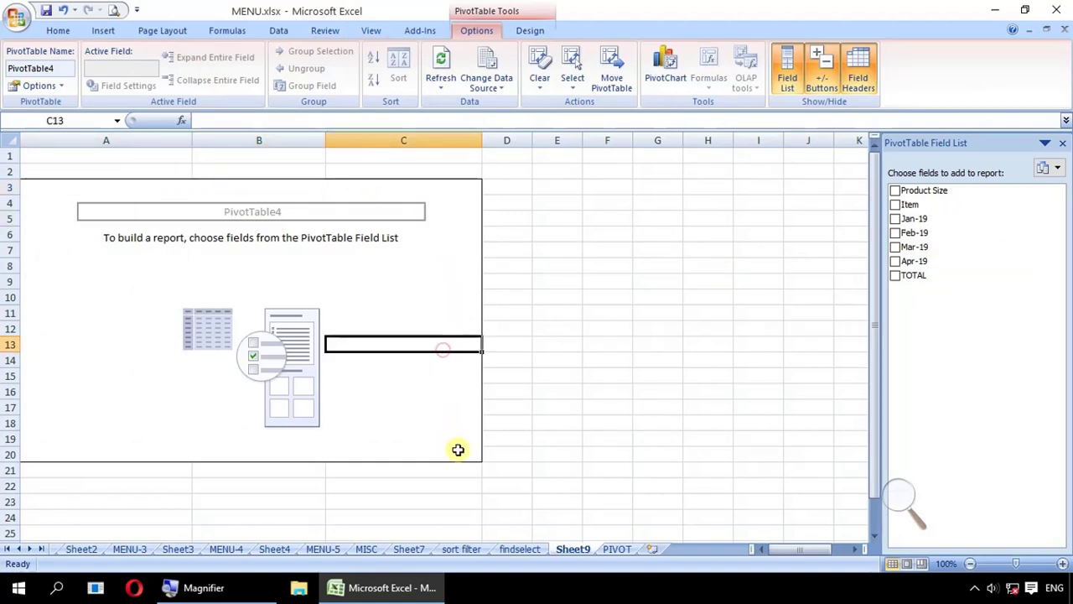
left_click(458, 450)
left_click(462, 181)
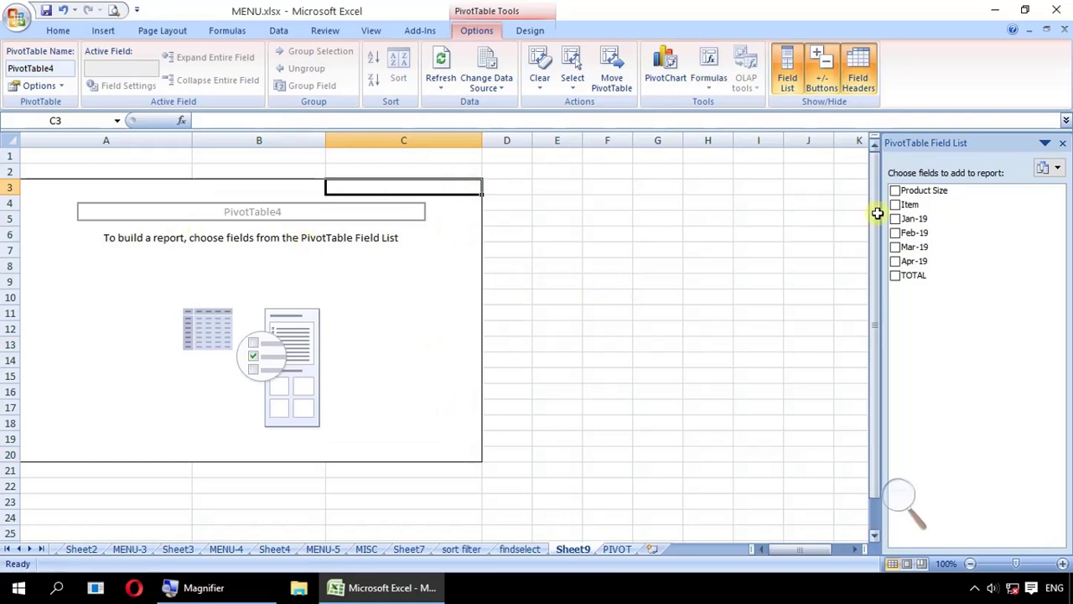
mouse_move(925, 190)
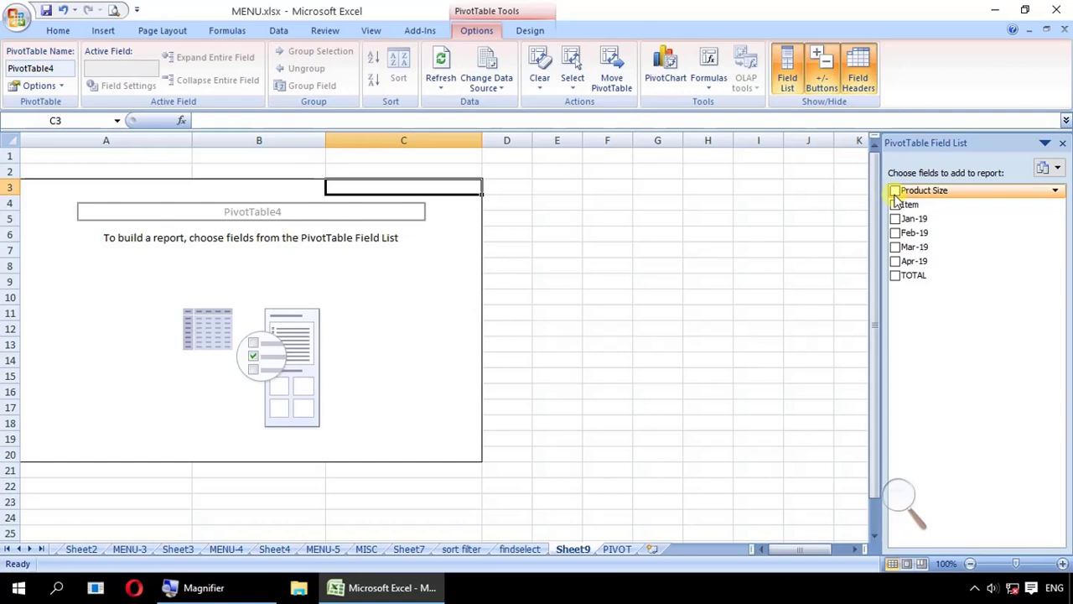
Put Product Size in the pivot rows with Sum of Jan-19, dropping Item.
left_click(895, 193)
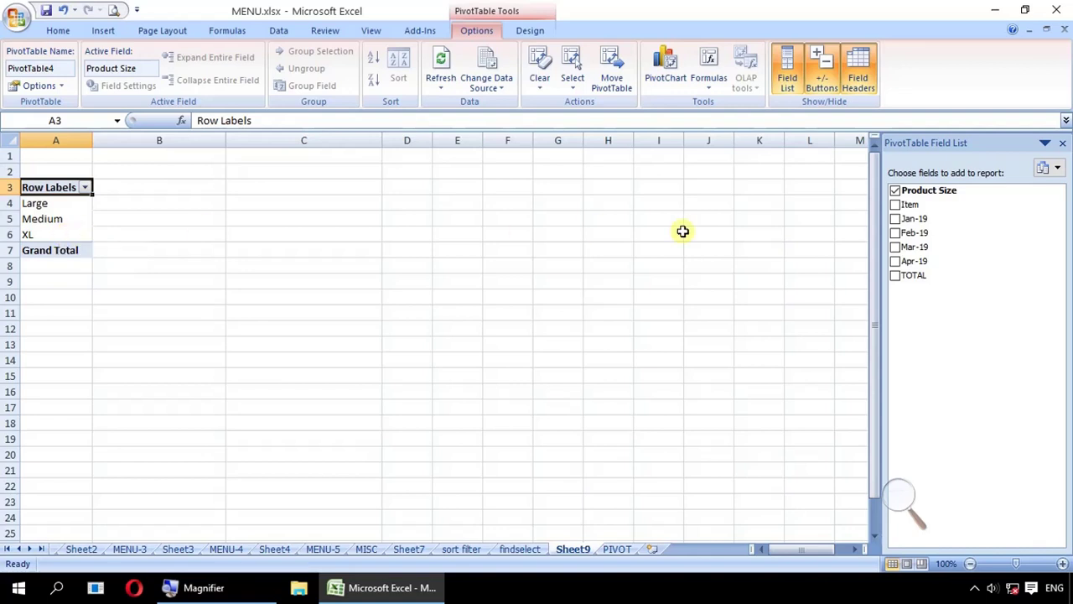
left_click(896, 206)
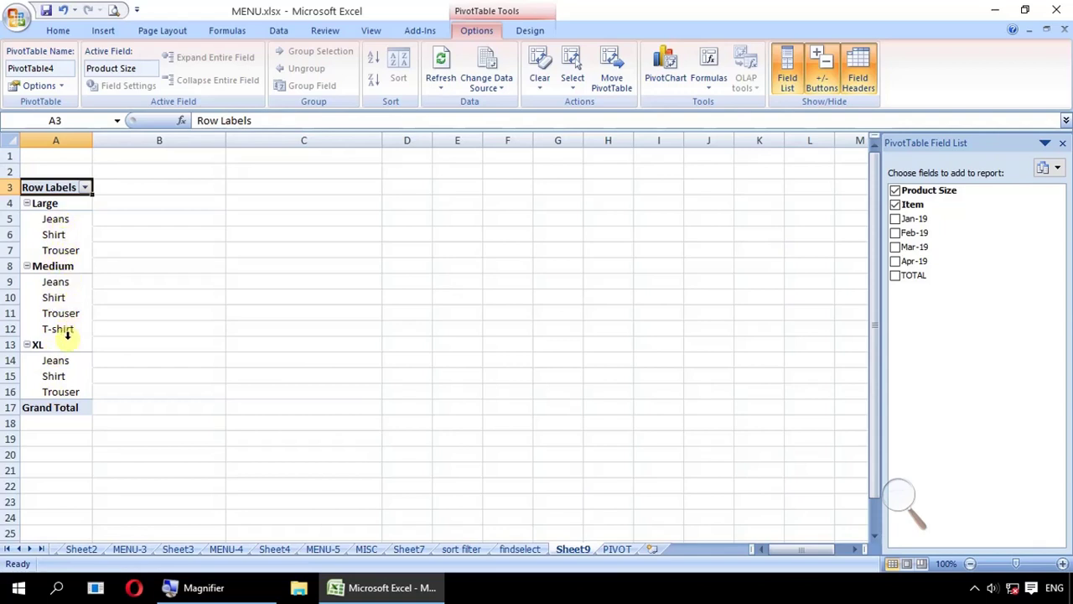
left_click(895, 219)
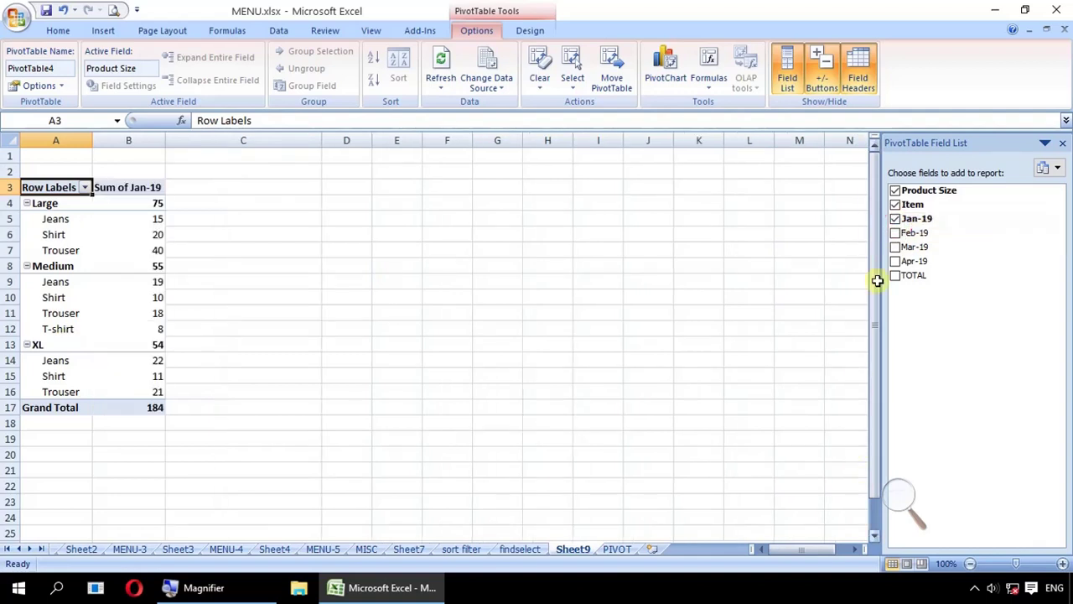
left_click(896, 205)
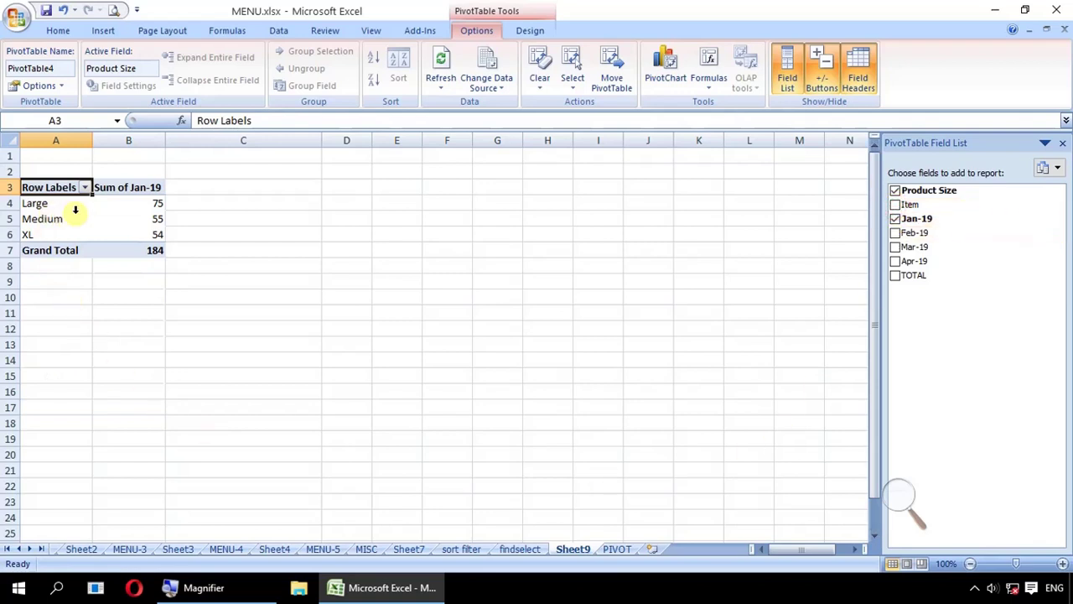
left_click_drag(66, 203, 153, 202)
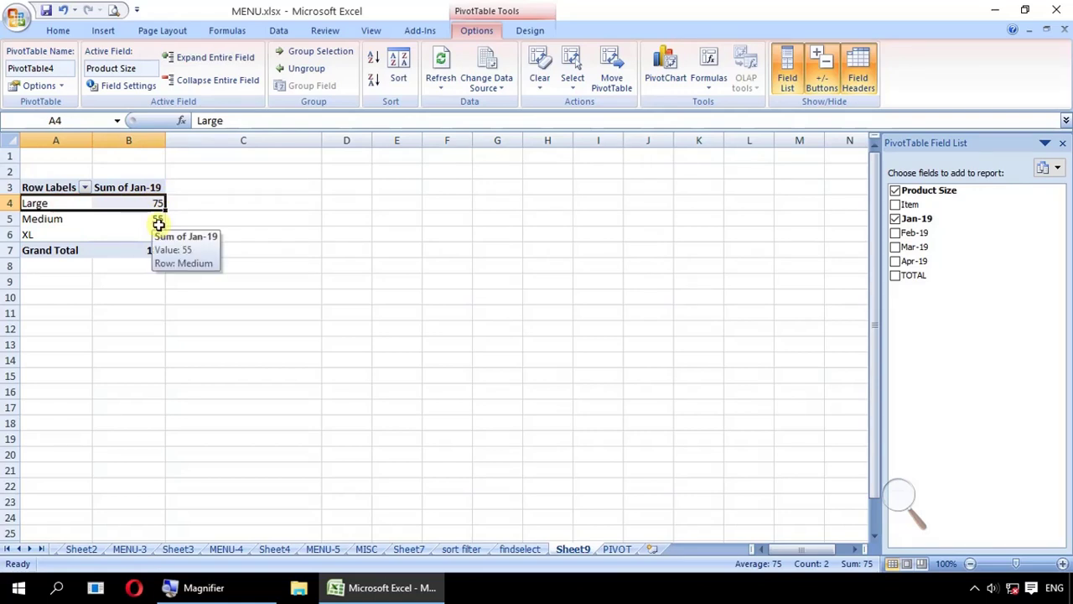
Add Feb-19, Mar-19, Apr-19 and TOTAL sums to the pivot values.
left_click(895, 232)
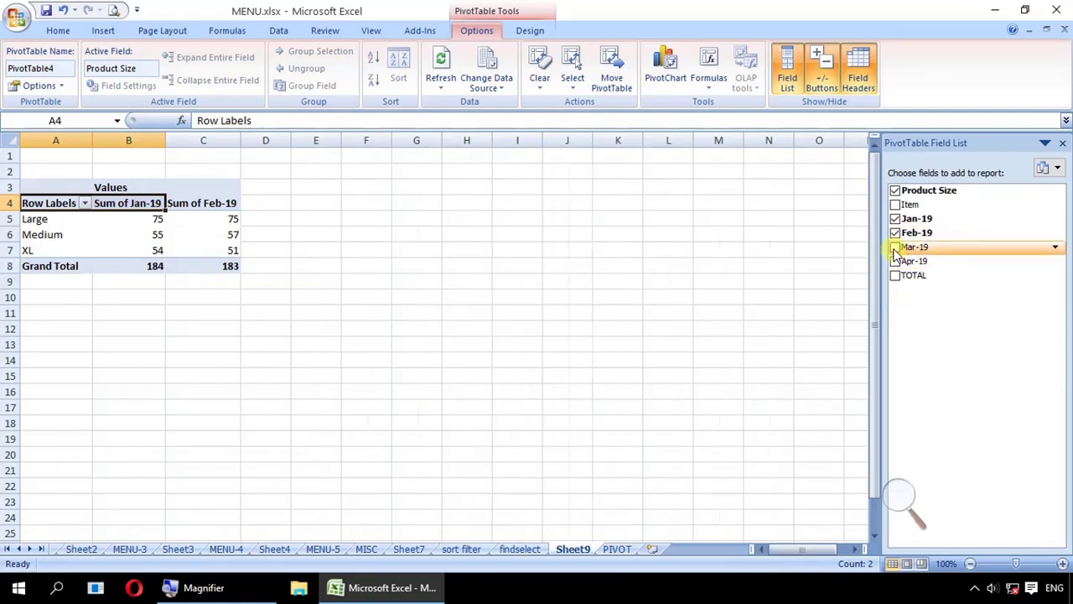
left_click(896, 247)
left_click(896, 261)
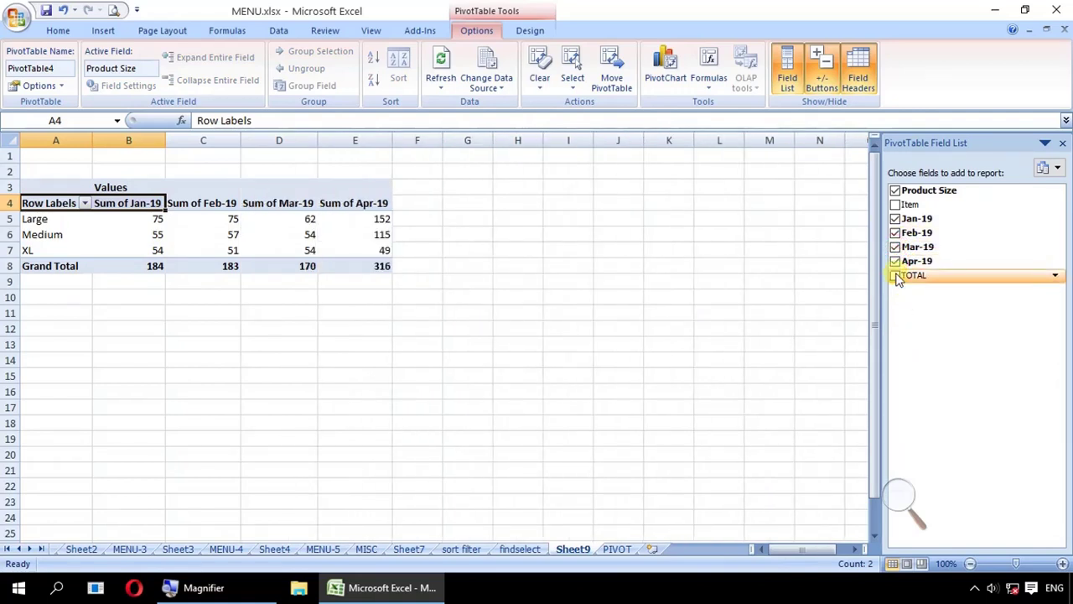
left_click(895, 276)
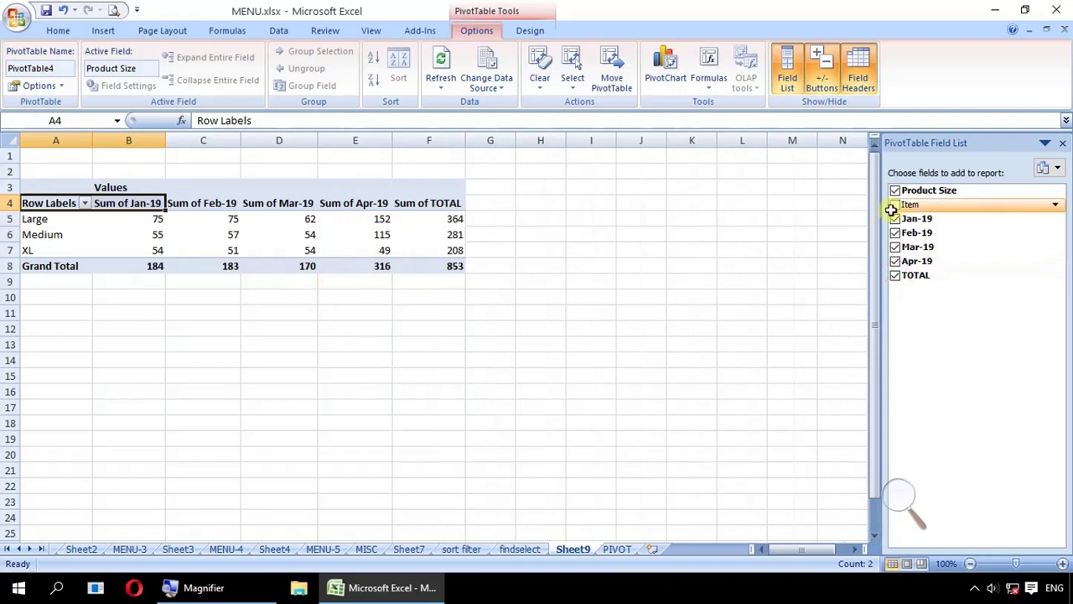
left_click_drag(46, 218, 49, 249)
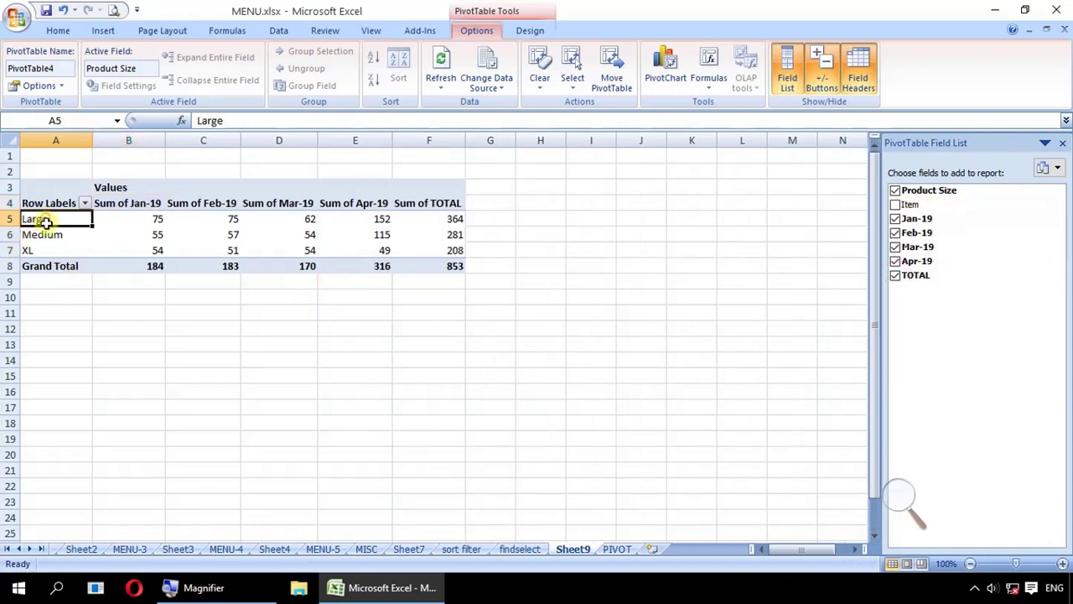
Replace Product Size with Item as the pivot row field.
left_click(896, 190)
left_click(896, 205)
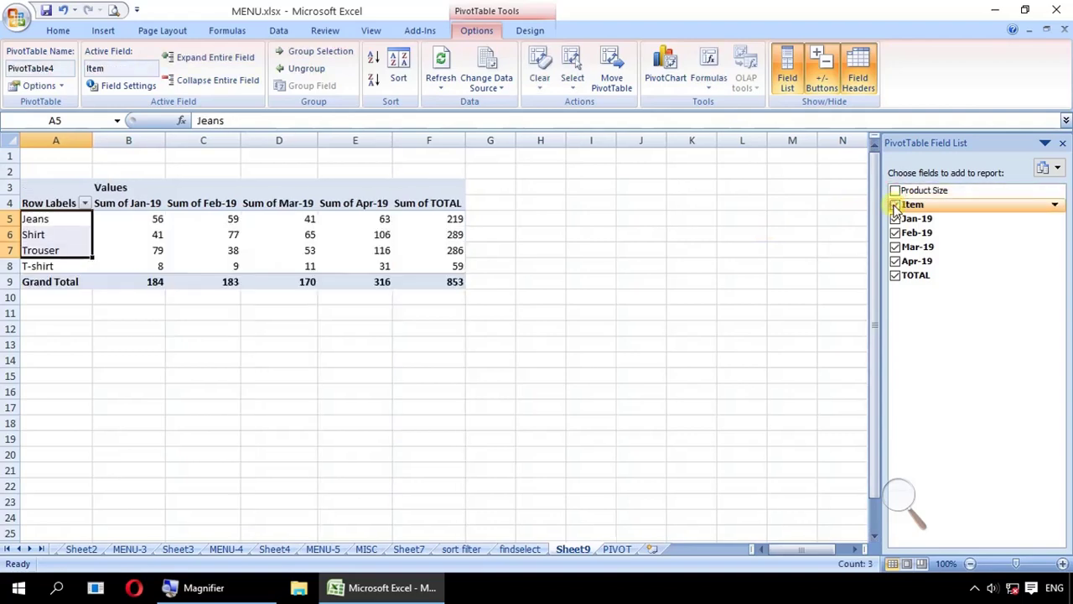
left_click(285, 395)
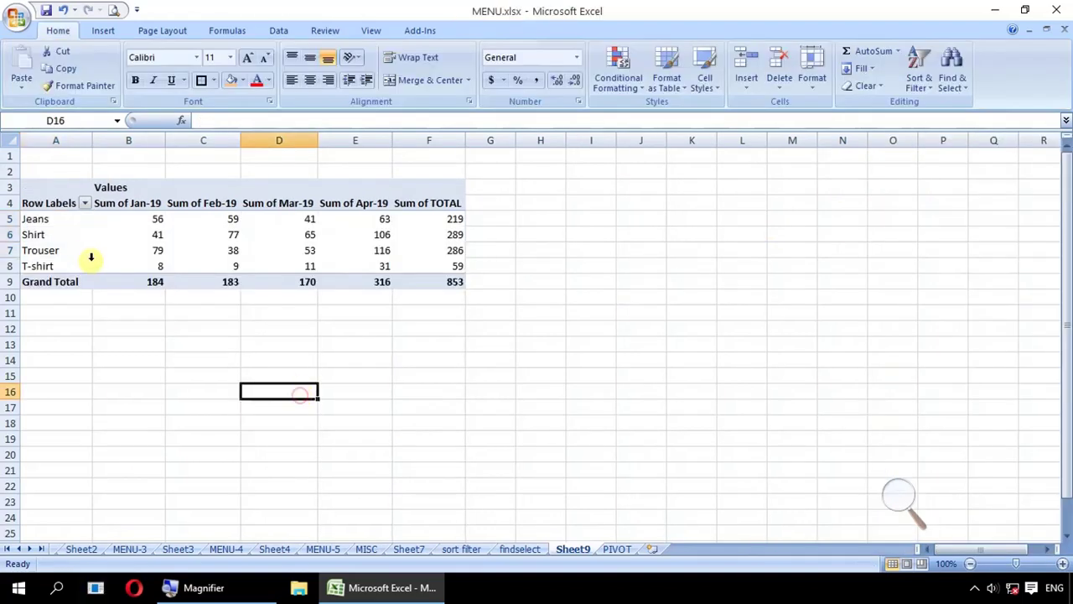
left_click(218, 180)
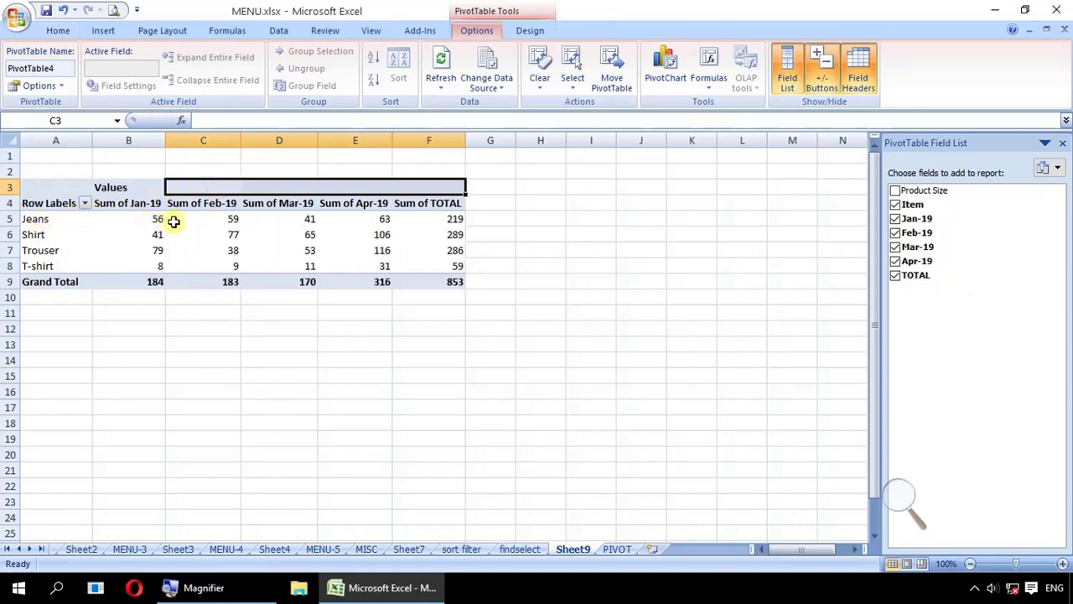
Check the Jeans Jan-19, Apr-19 and TOTAL 219 values, then show the PIVOT sheet.
left_click(155, 220)
left_click(327, 220)
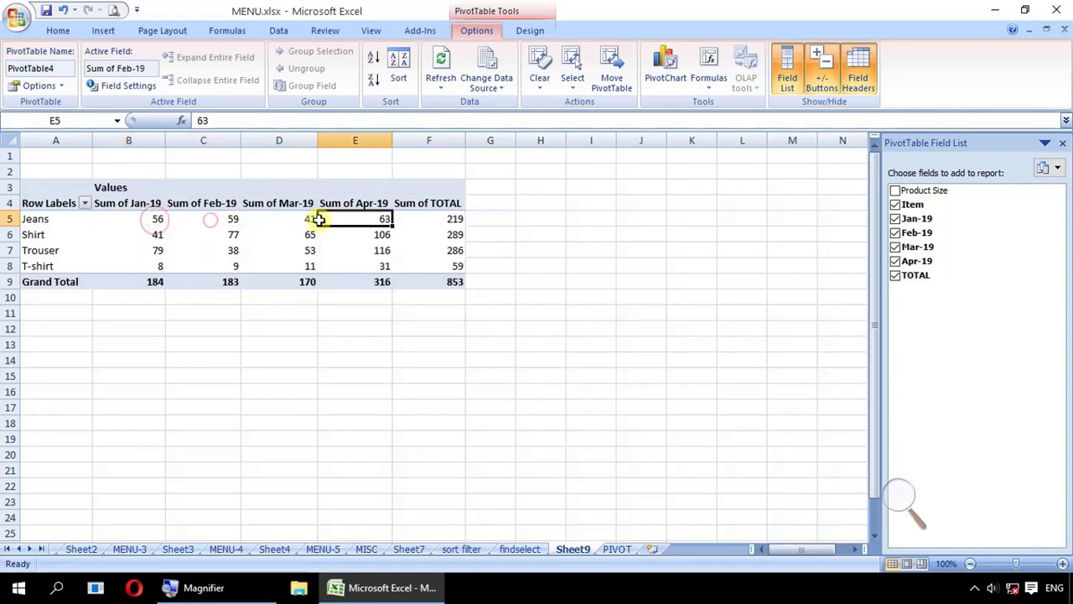
left_click(422, 220)
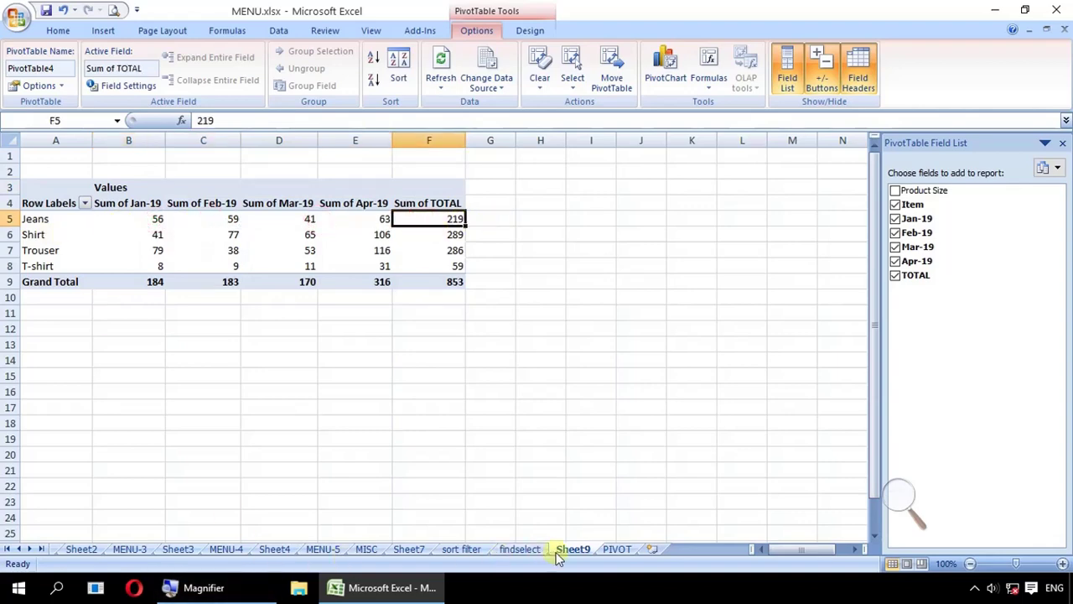
left_click(618, 550)
left_click(623, 302)
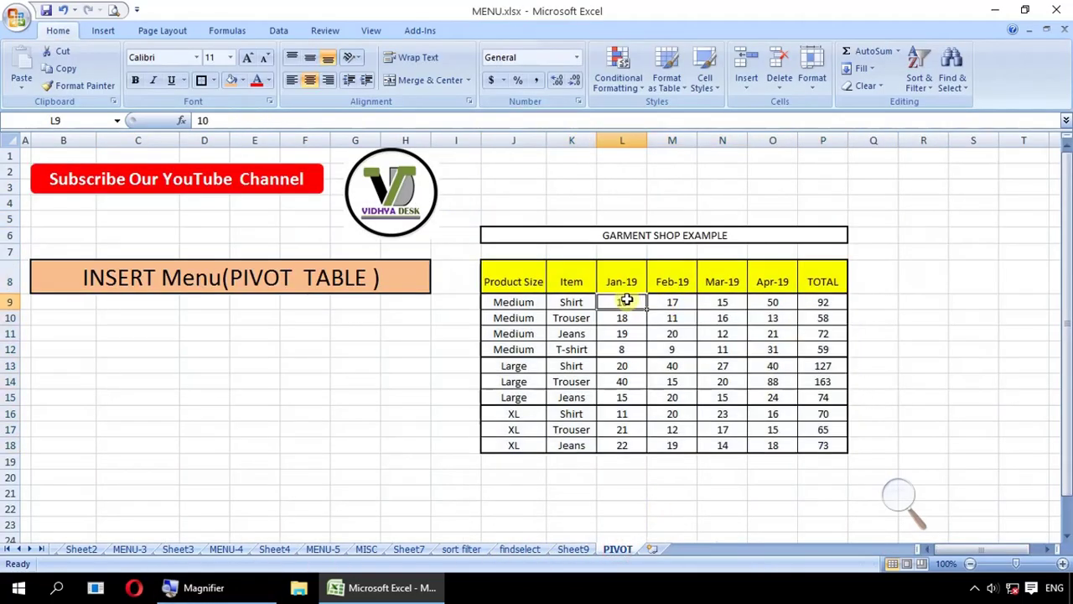
left_click(587, 302)
left_click(825, 302)
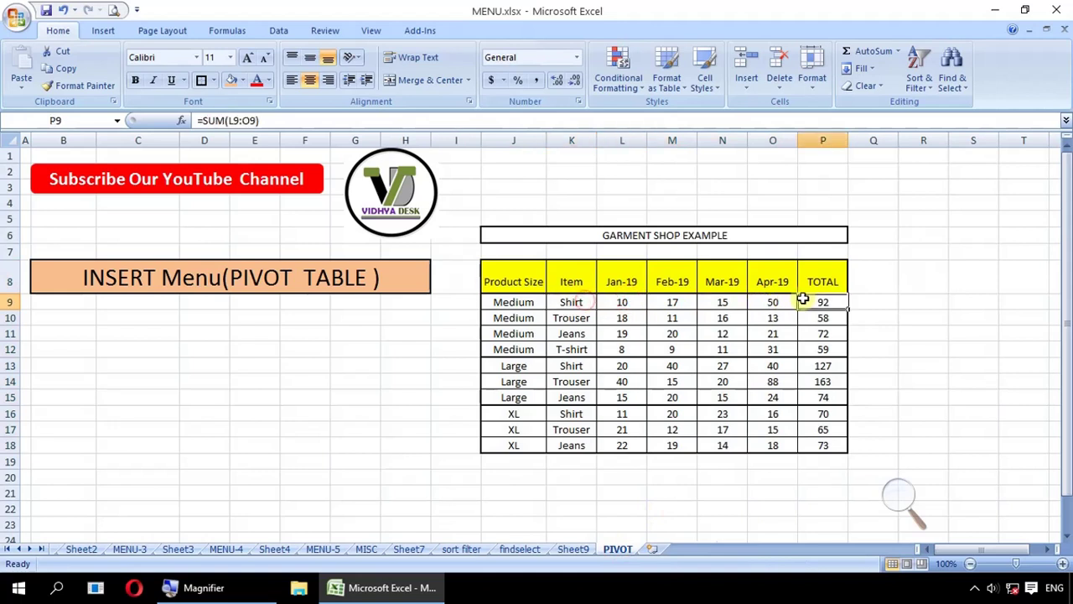
left_click(826, 368, "ctrl")
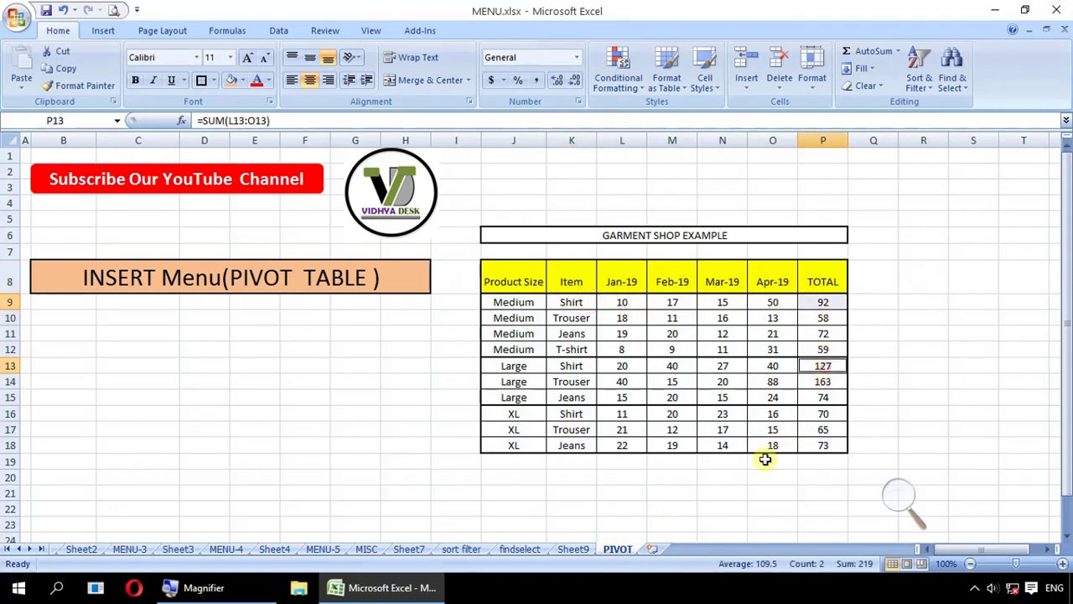
left_click(830, 414, "ctrl")
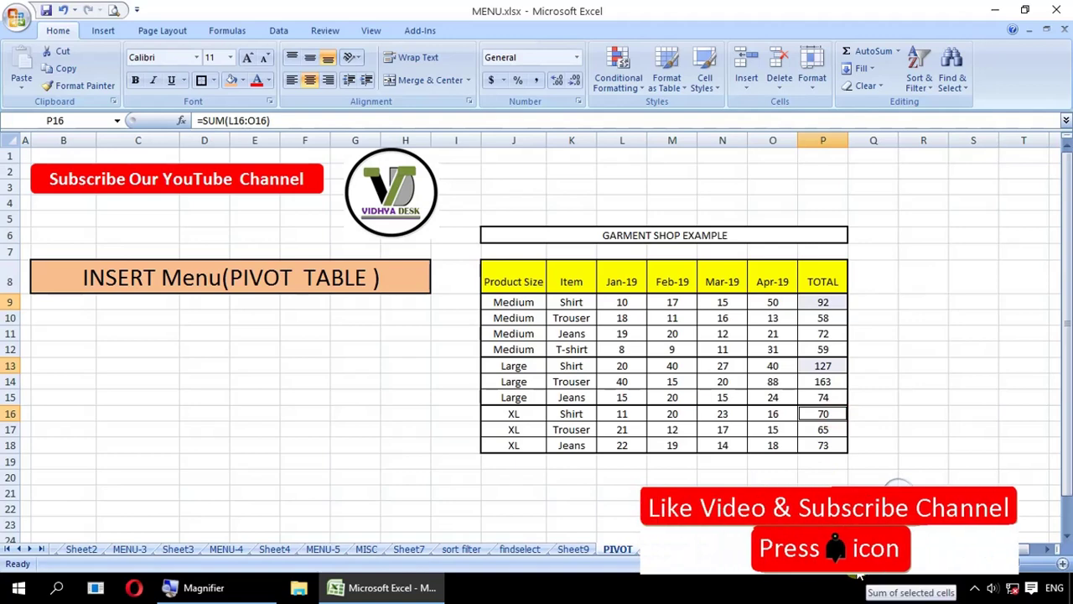
left_click(574, 549)
left_click(52, 227)
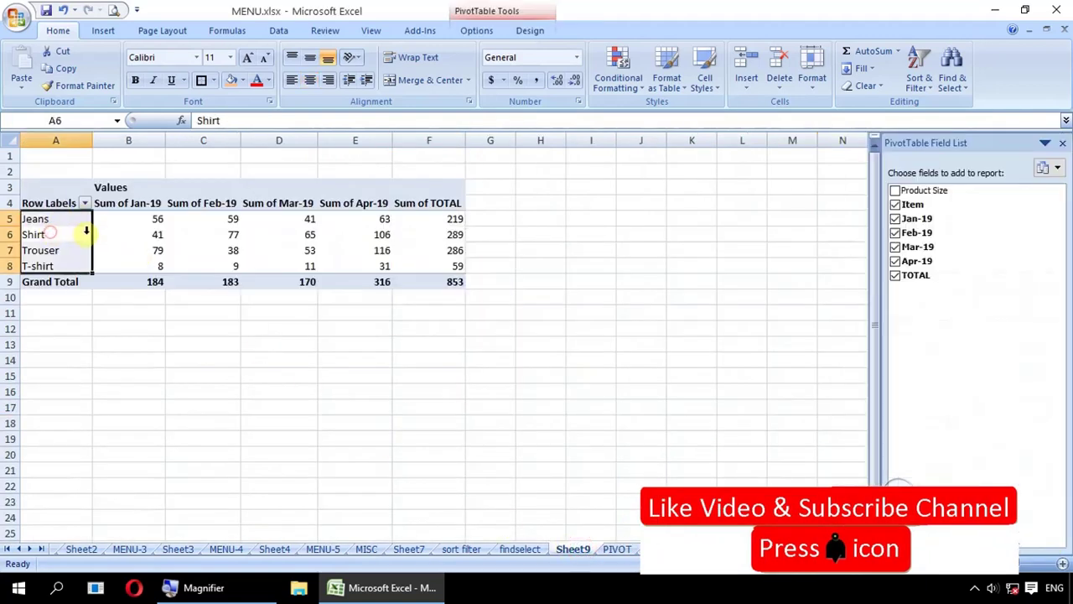
left_click(454, 237)
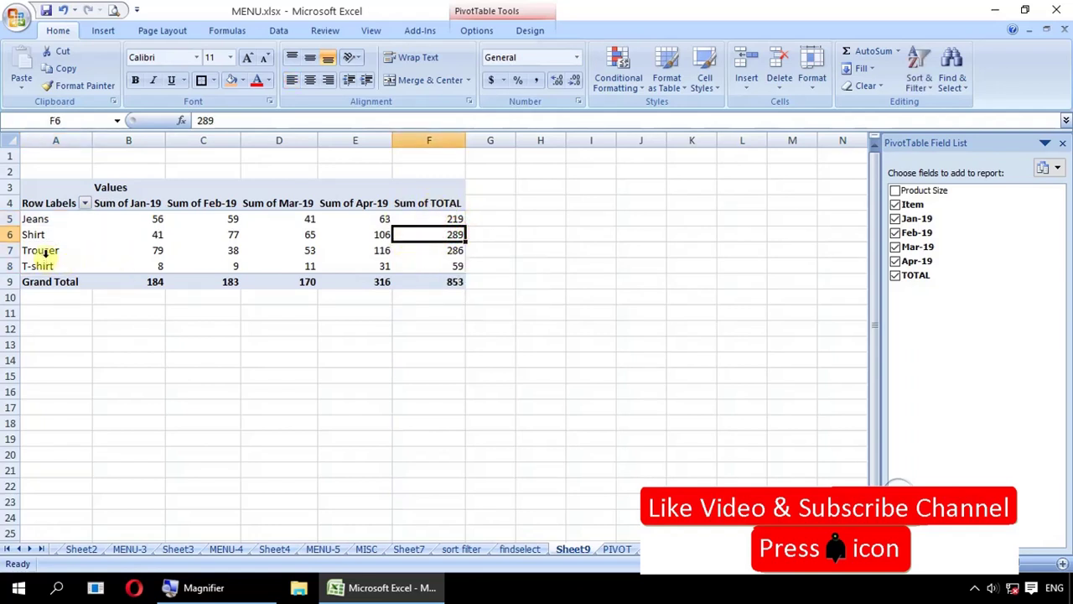
left_click(46, 253)
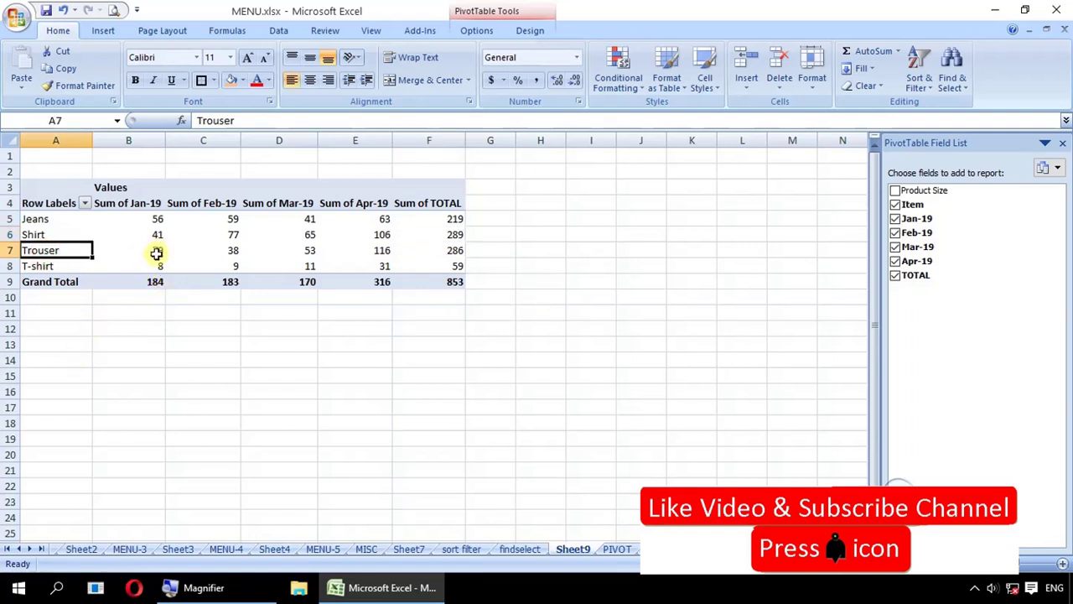
left_click(156, 253)
left_click(235, 252)
left_click(330, 252)
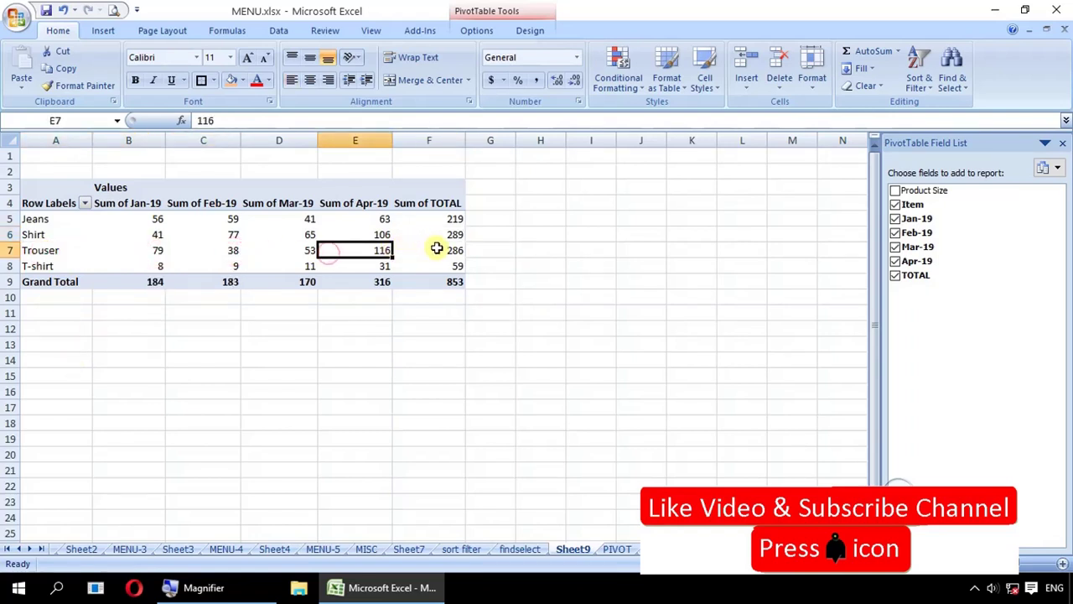
left_click(437, 248)
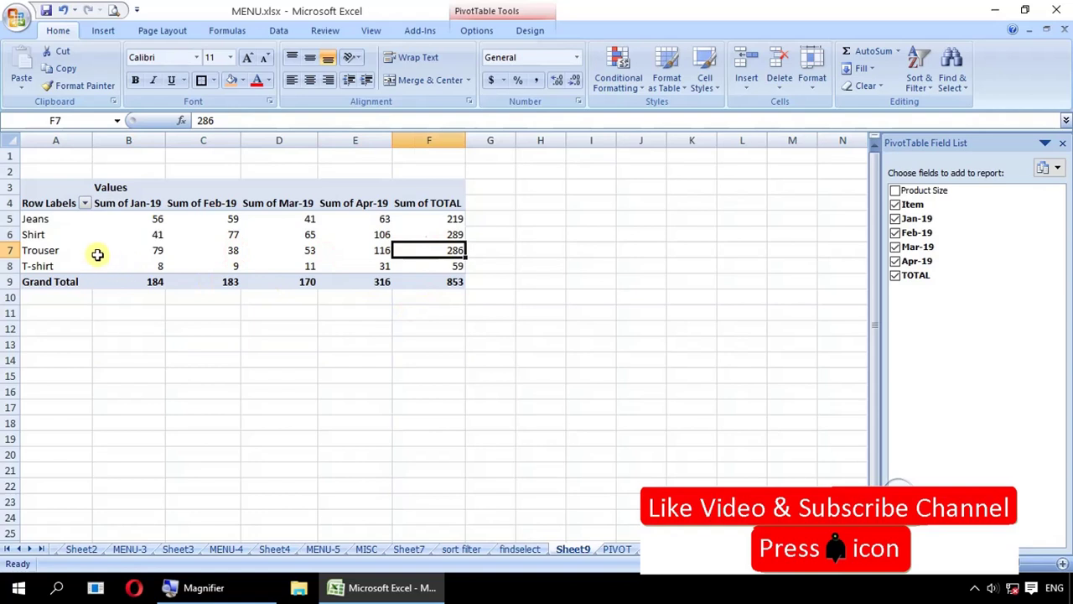
left_click(98, 252)
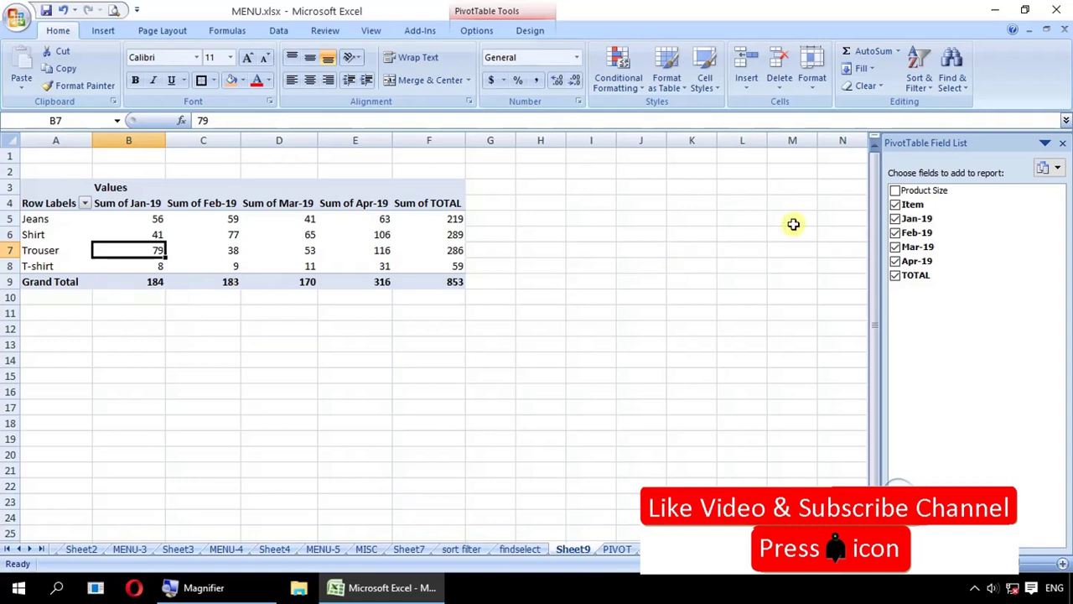
Switch the pivot rows back to Product Size only, confirming Large TOTAL 364.
left_click(896, 190)
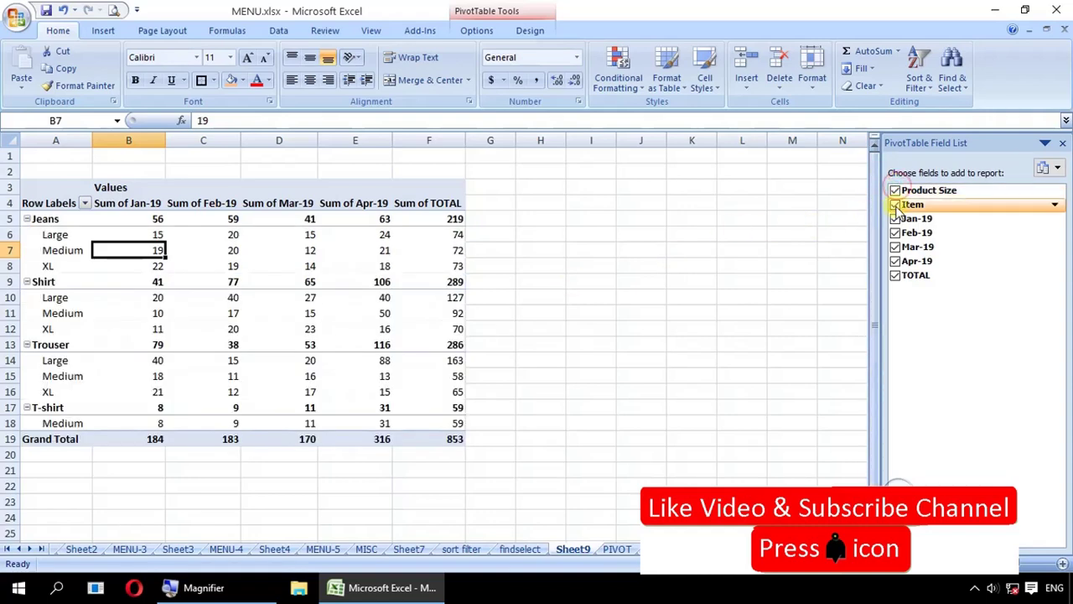
left_click(896, 205)
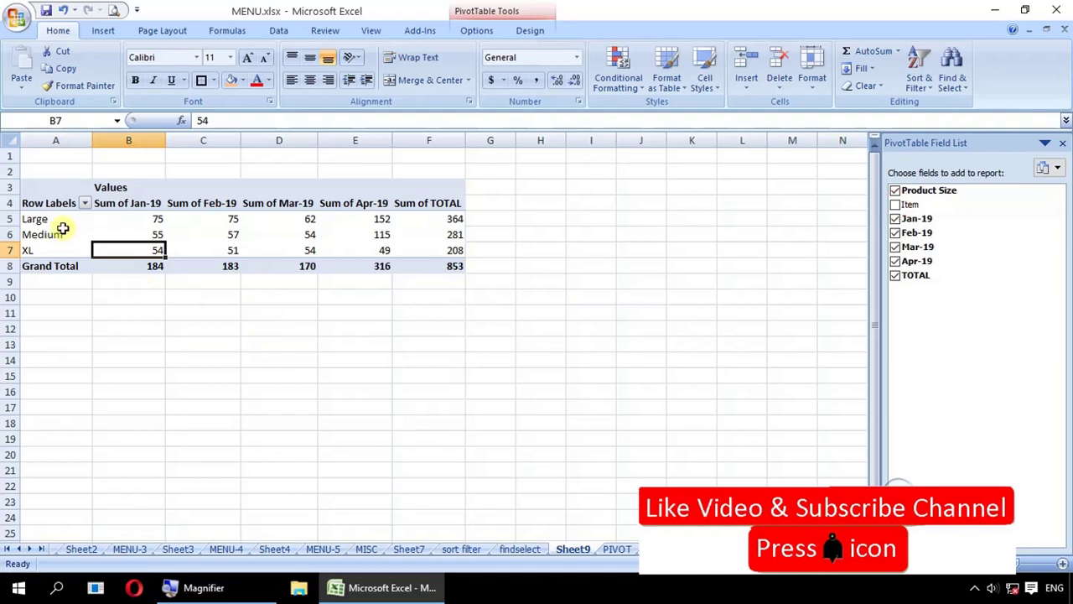
left_click(48, 217)
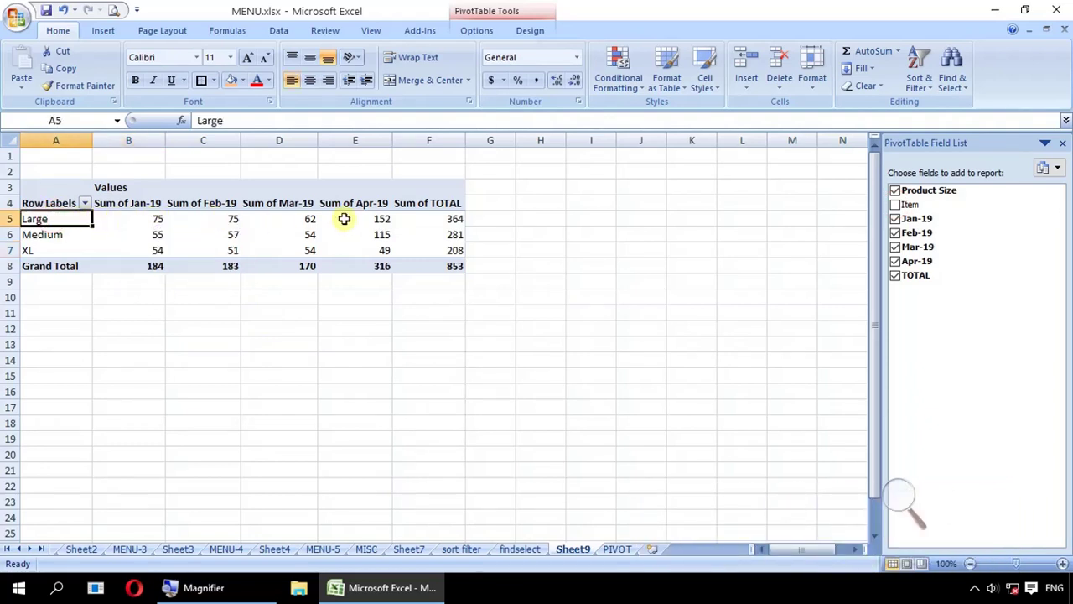
left_click(452, 221)
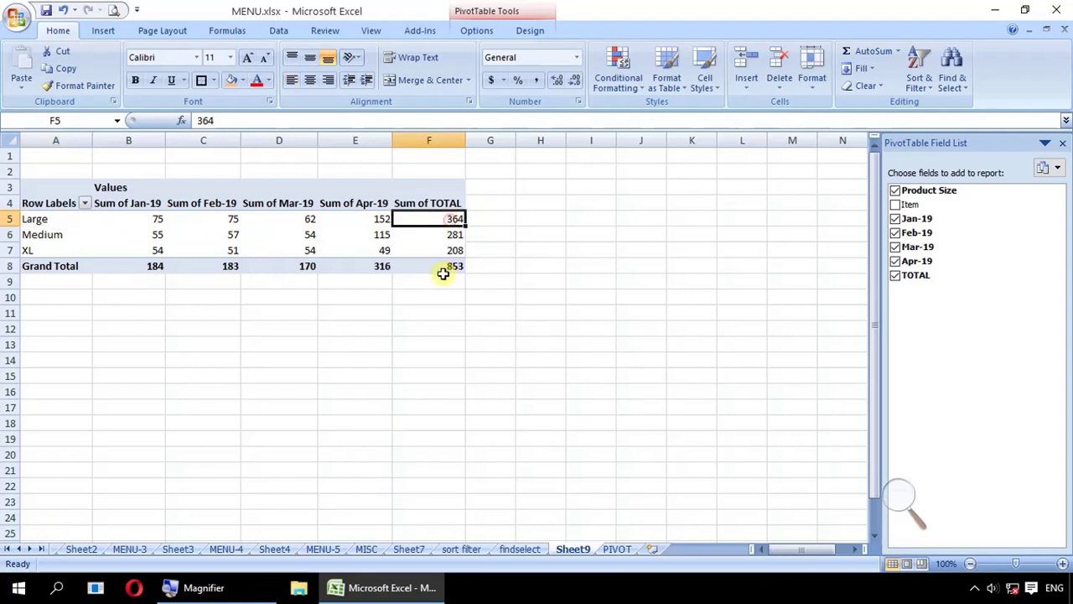
Review Large's Jan-19 to Apr-19 sums, then the Medium and XL rows.
left_click(136, 221)
left_click(228, 218)
left_click(298, 218)
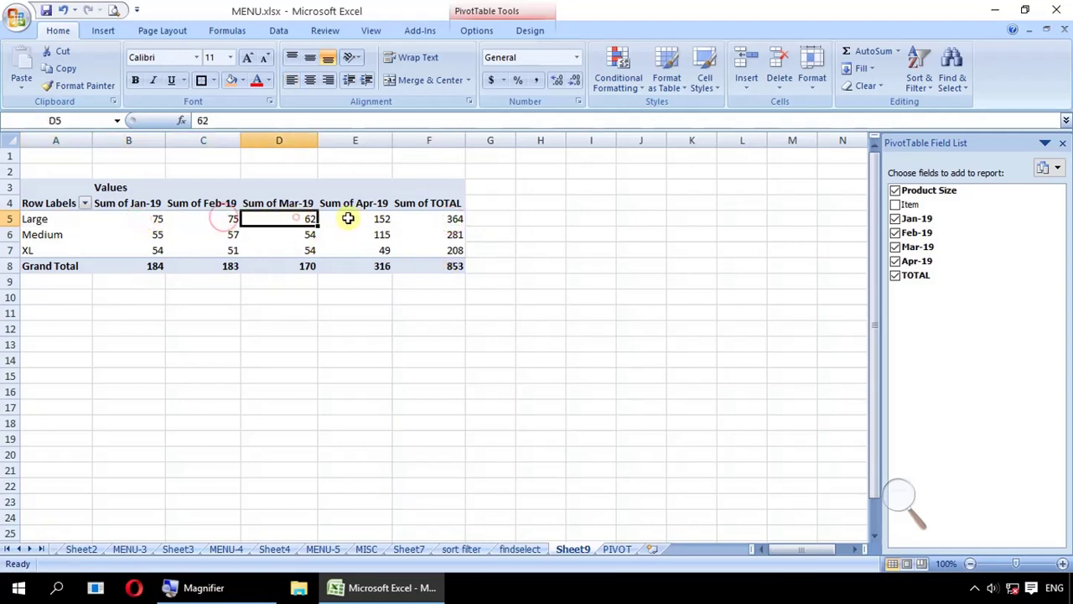
left_click(356, 217)
left_click(69, 236)
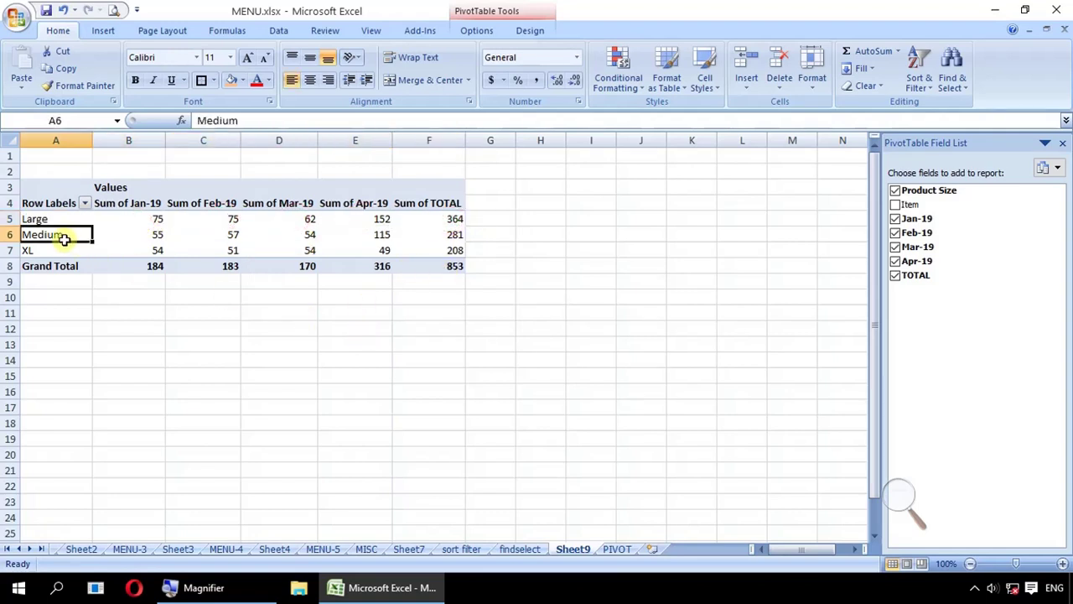
left_click(61, 251)
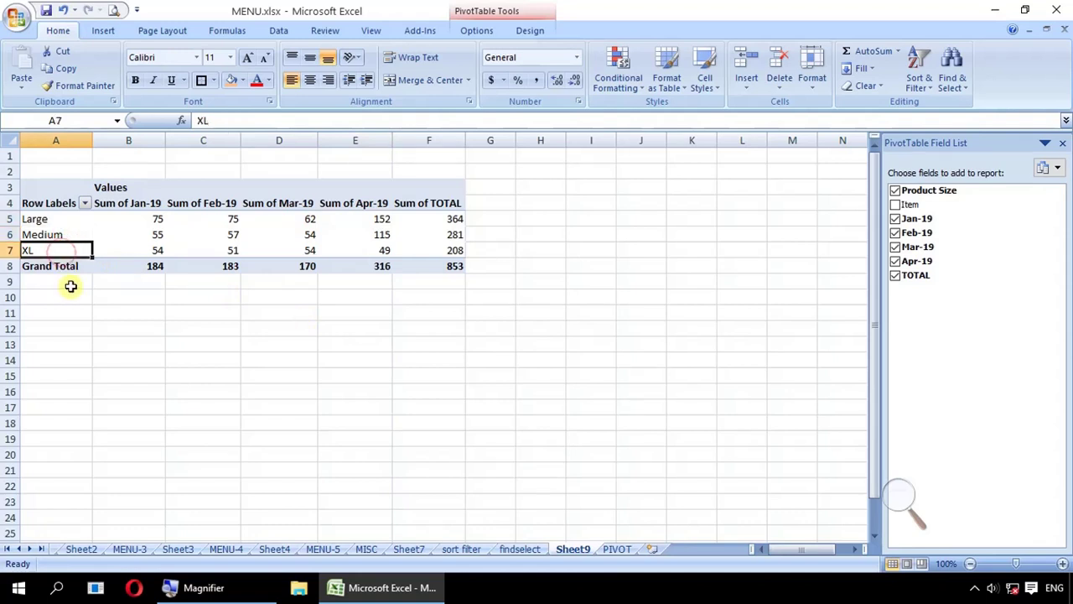
Nest Item under each product size, collapsing then re-expanding the Large and Medium groups.
left_click(895, 205)
left_click(26, 219)
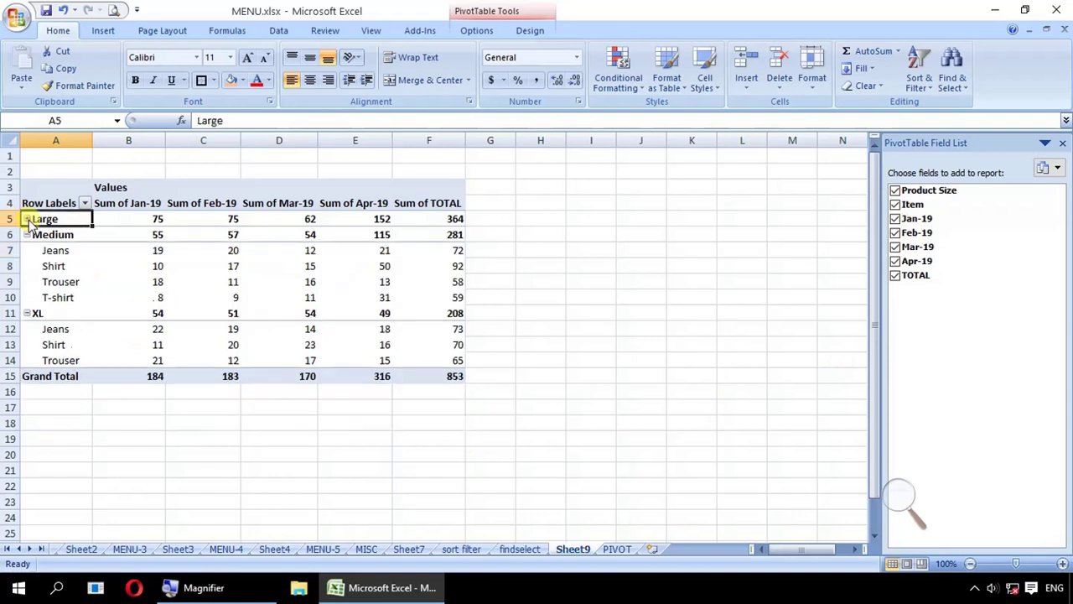
left_click(27, 235)
left_click(27, 250)
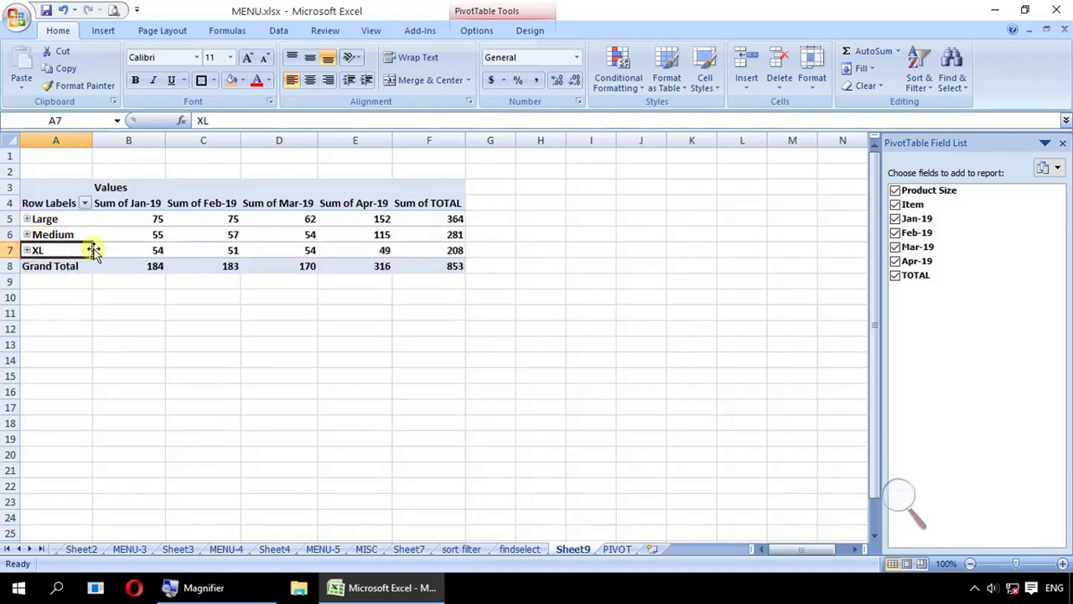
key("super+plus")
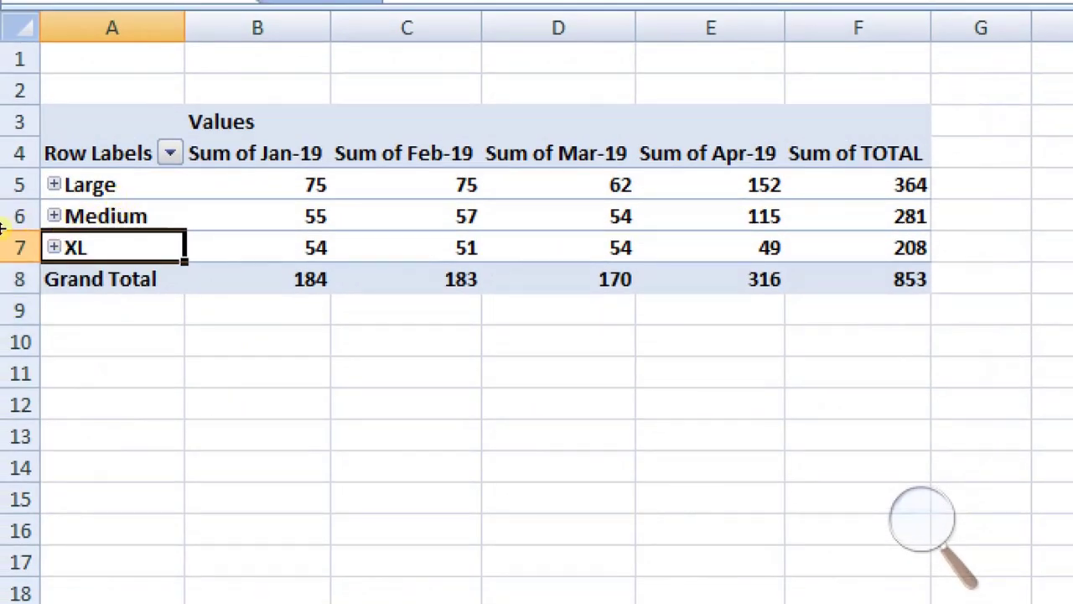
left_click(54, 185)
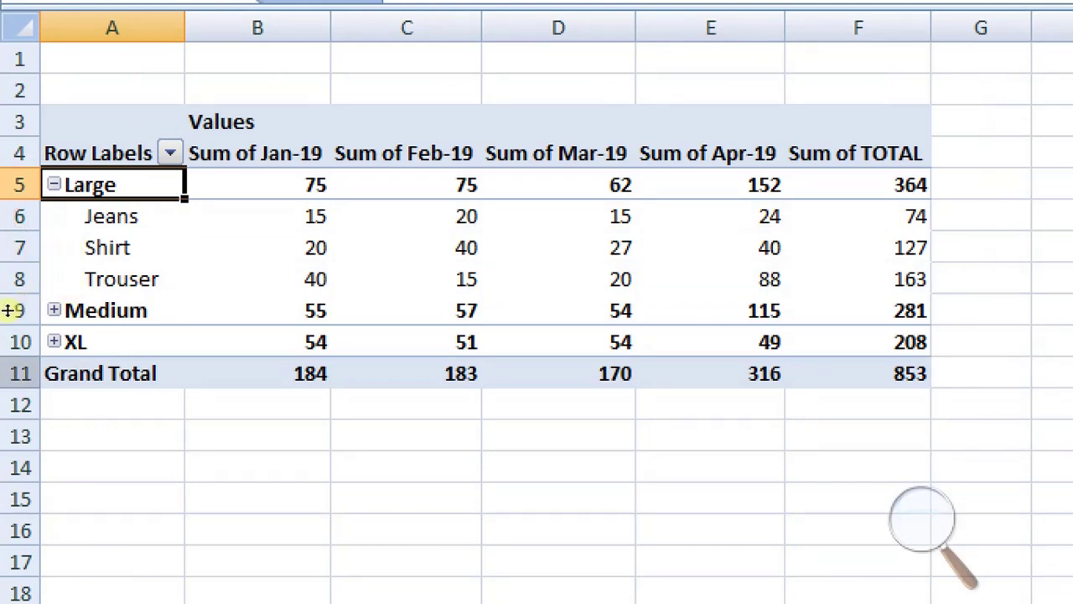
left_click(28, 292)
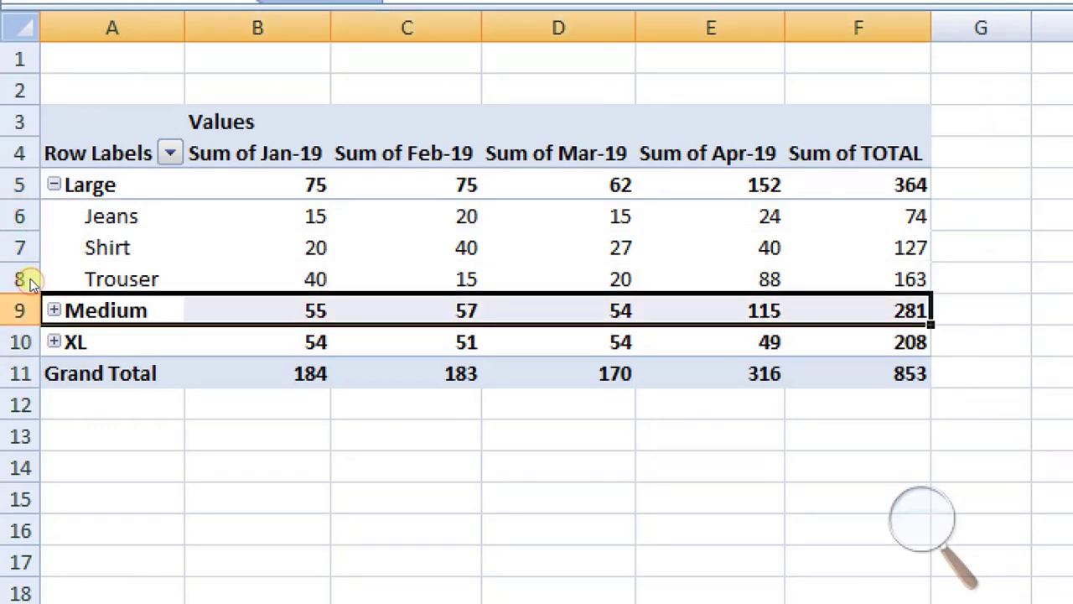
double_click(27, 285)
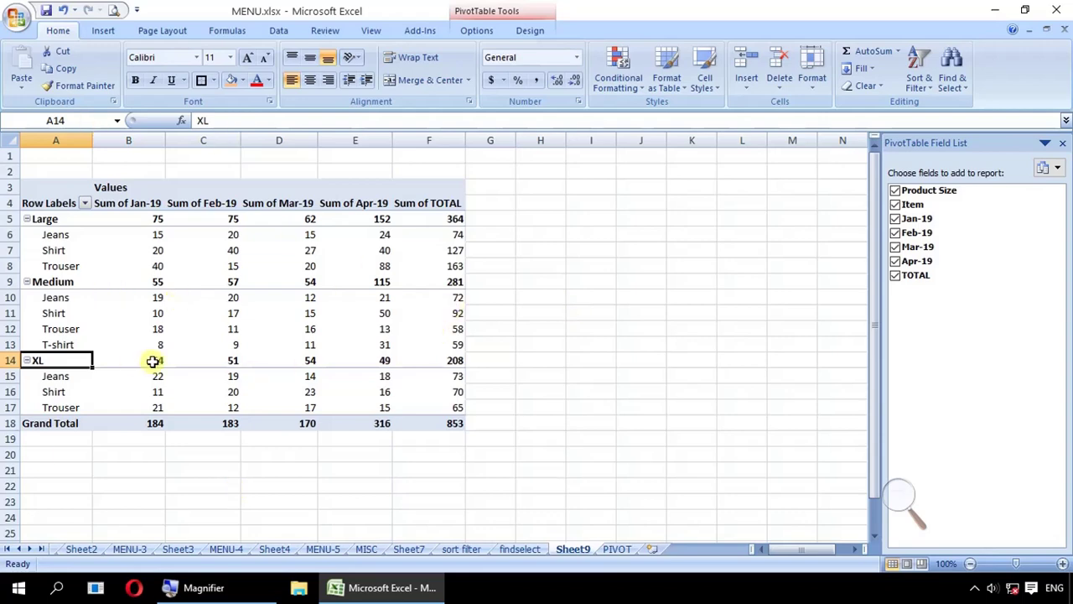
Change the Medium Shirt Jan-19 sales in L9 from 10 to 110, making its SUM total 192.
left_click(614, 551)
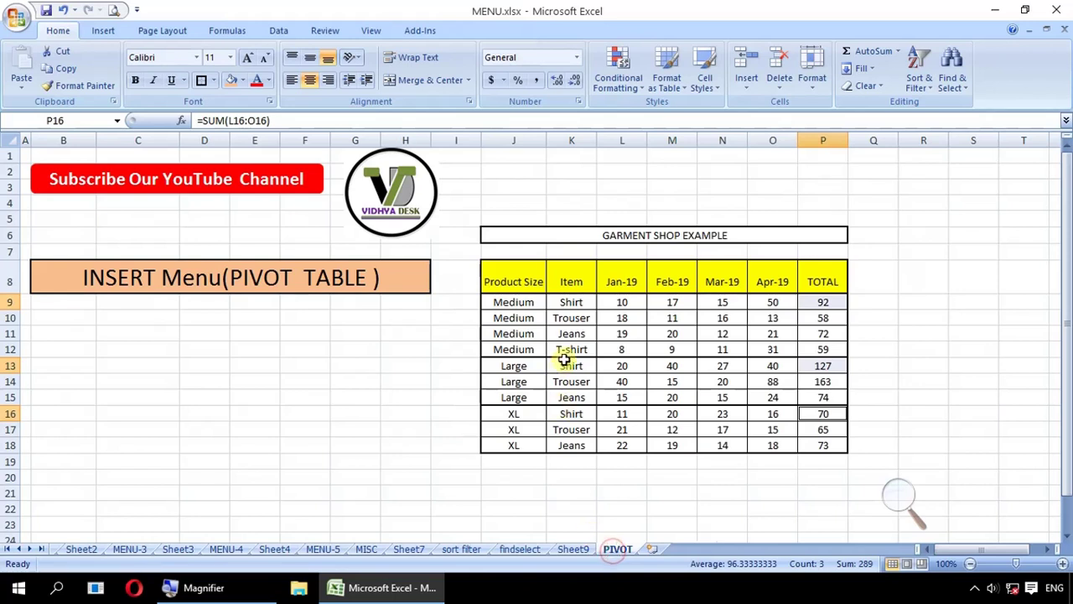
left_click(590, 303)
left_click(638, 303)
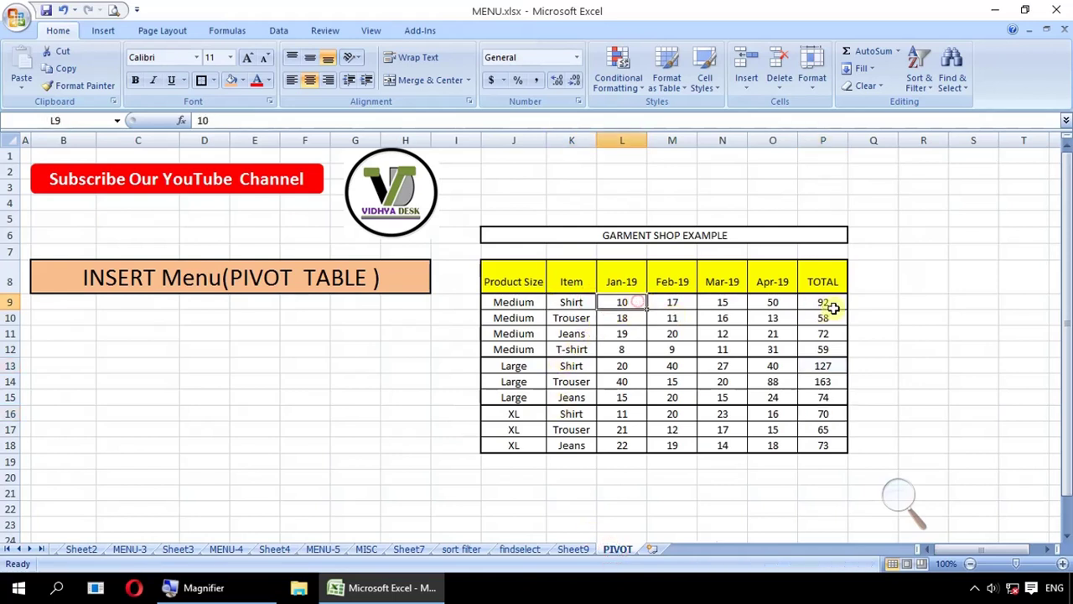
left_click(826, 306)
left_click(558, 301)
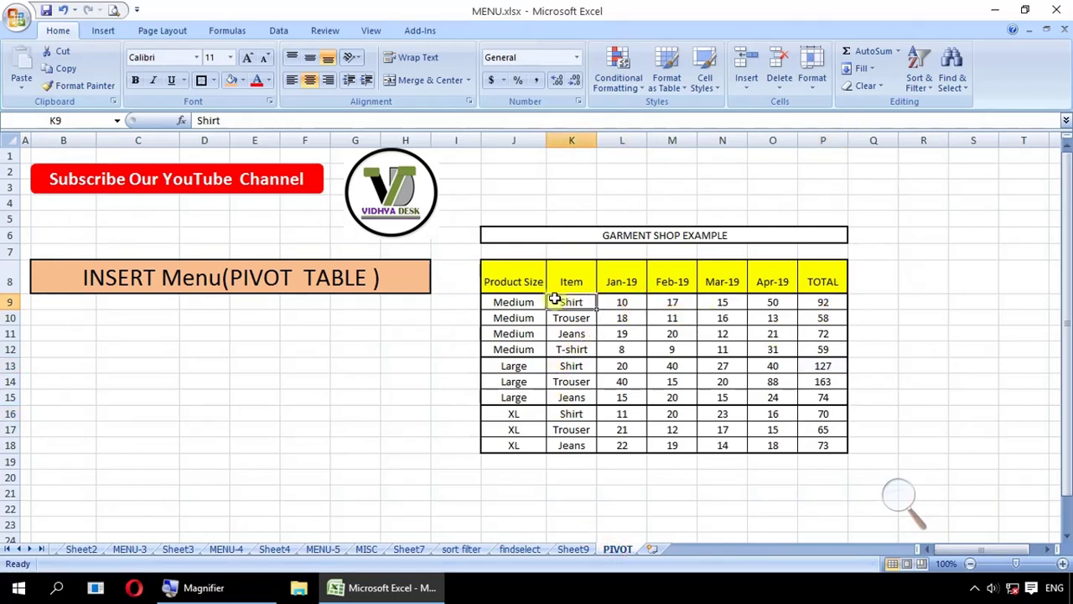
left_click(638, 303)
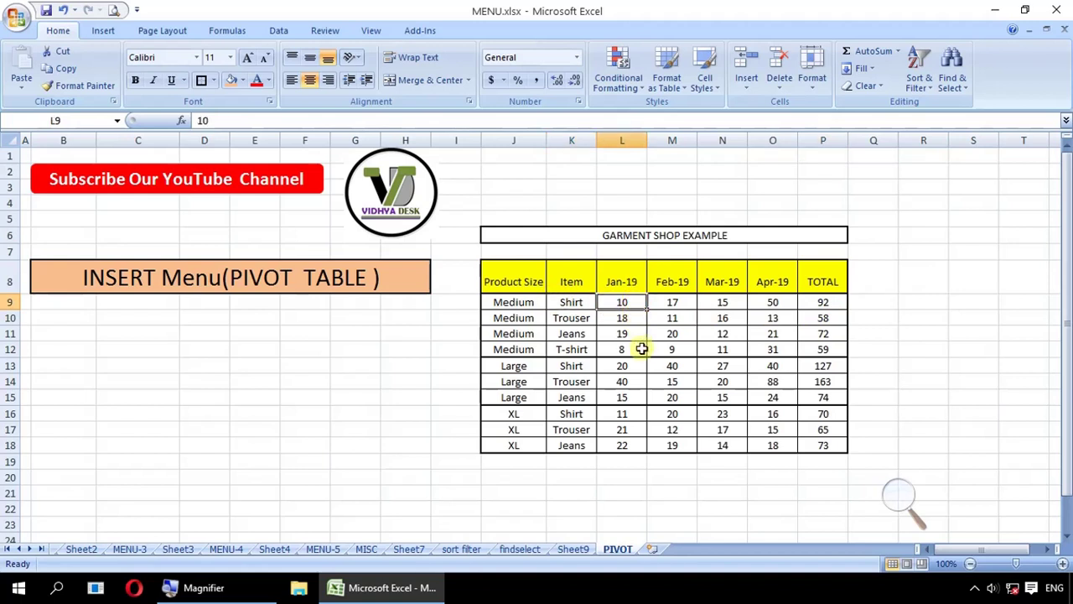
type("11")
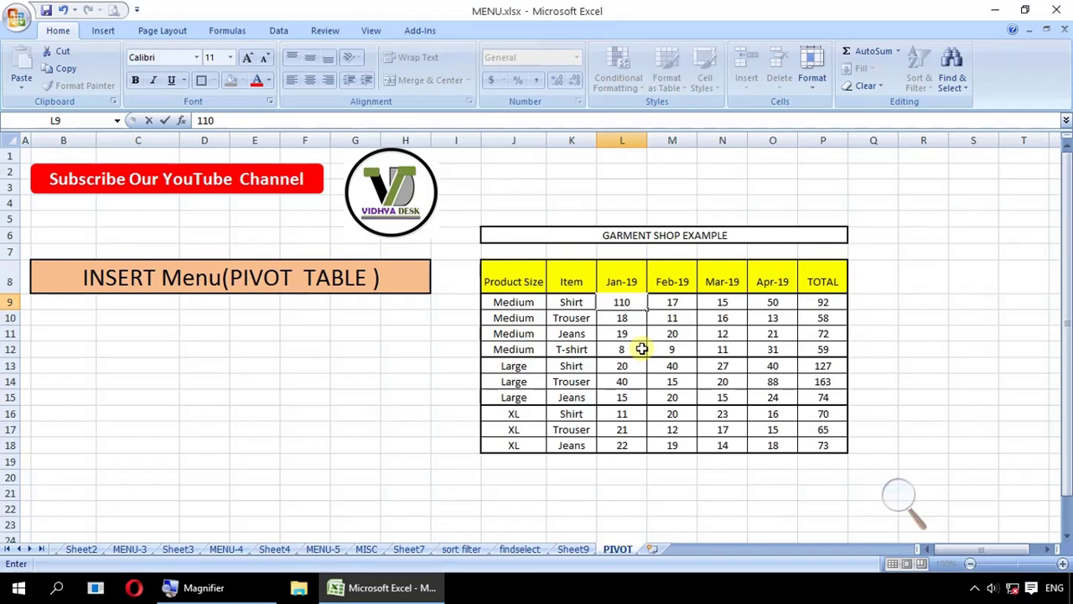
key("Return")
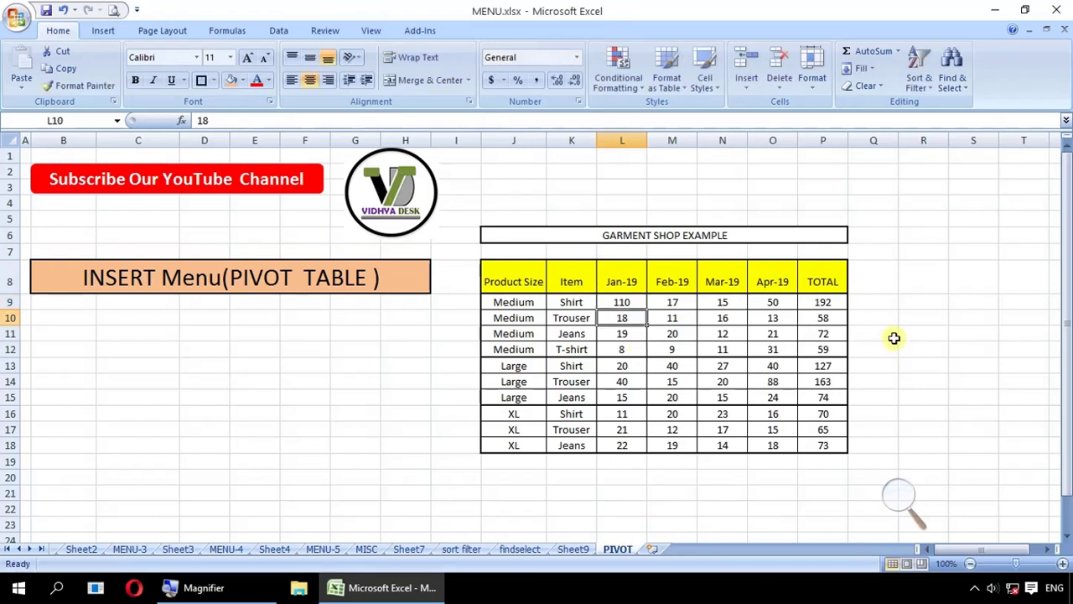
left_click(838, 305)
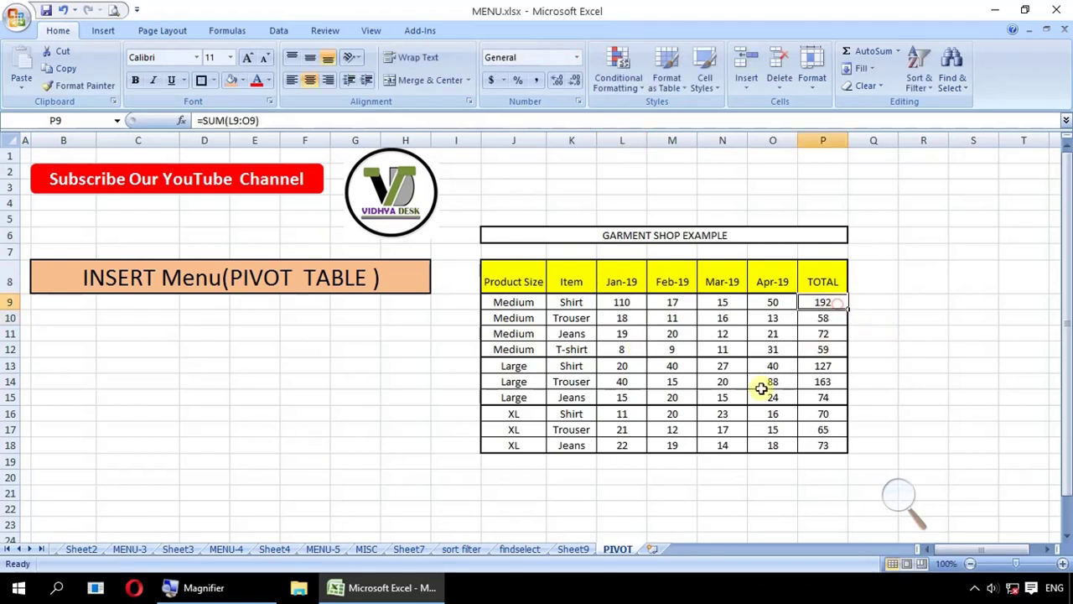
left_click(576, 549)
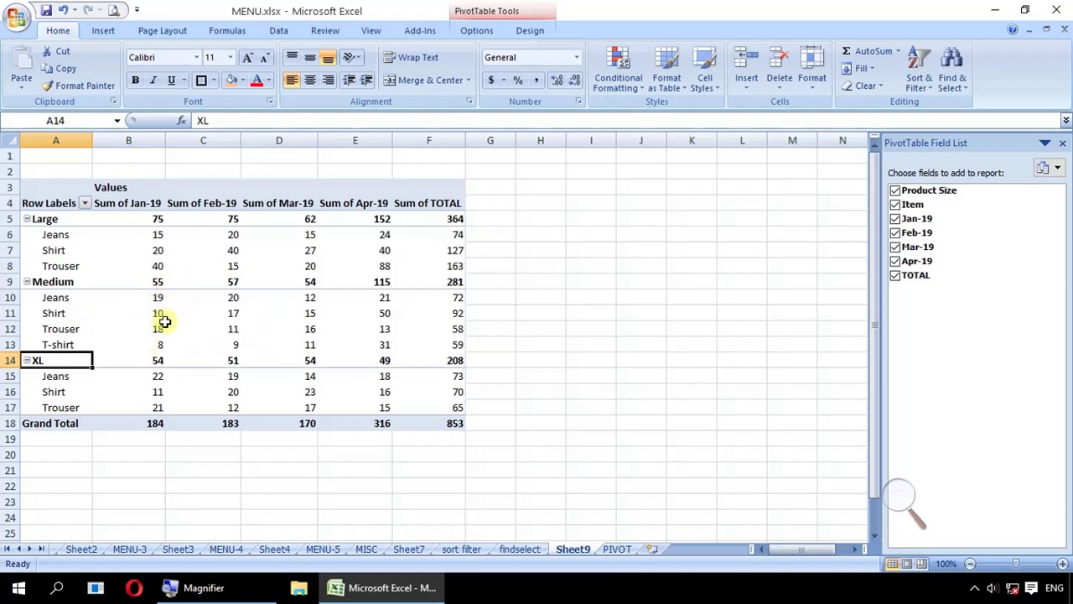
Refresh the Sheet9 pivot so Medium Shirt Jan-19 reads 110, Medium total 381, grand total 953.
left_click(156, 314)
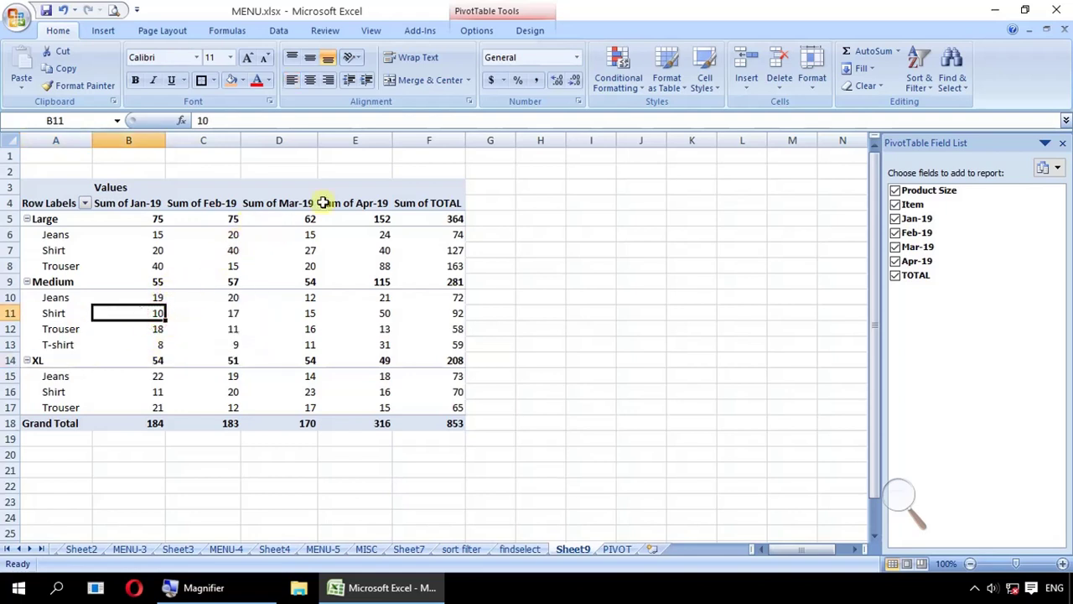
left_click(227, 189)
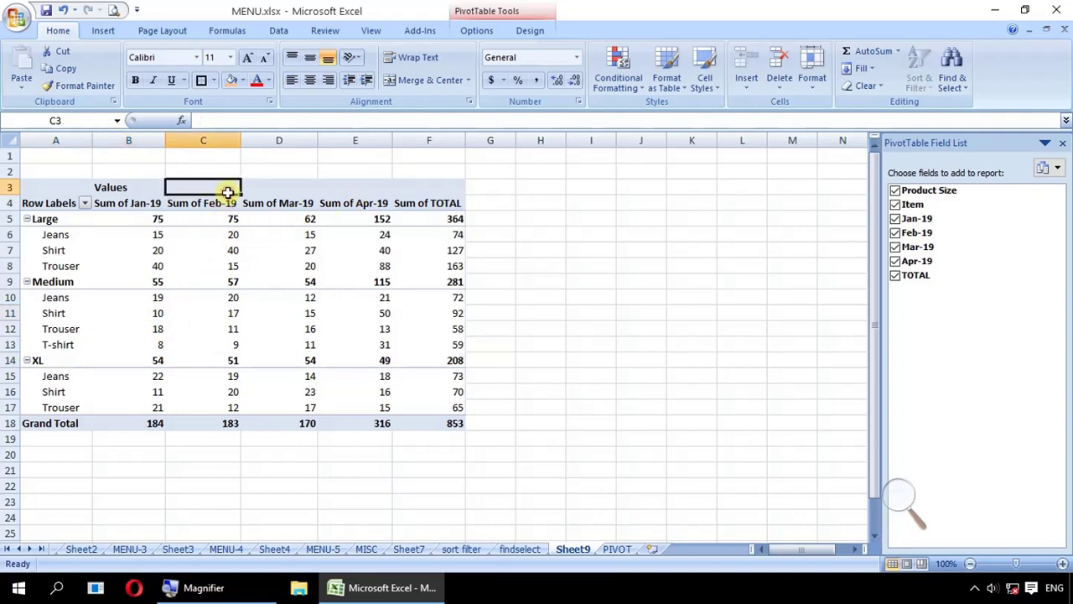
left_click(483, 32)
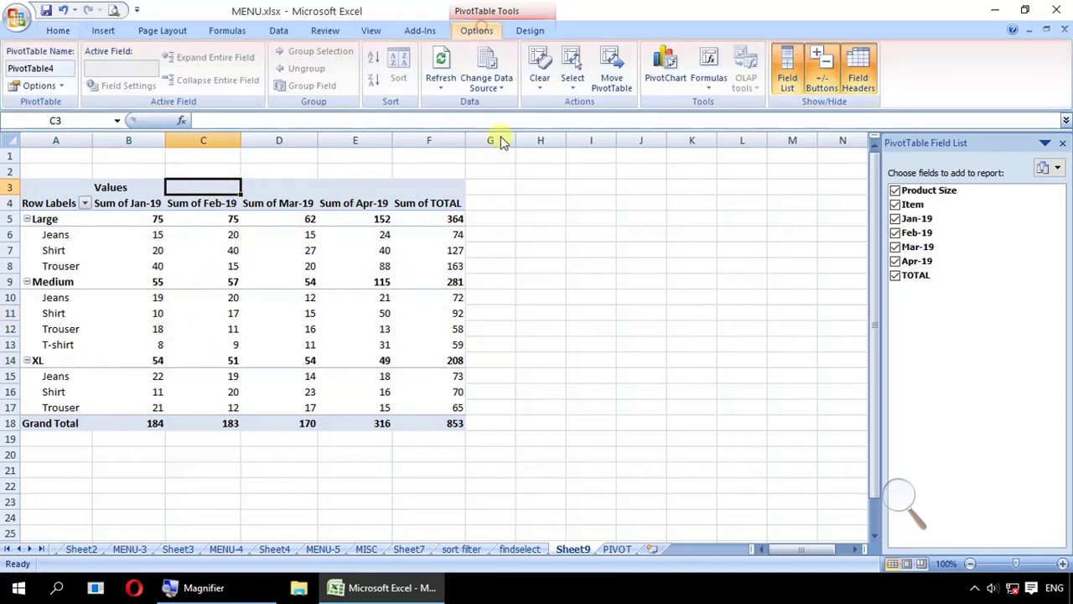
left_click(442, 72)
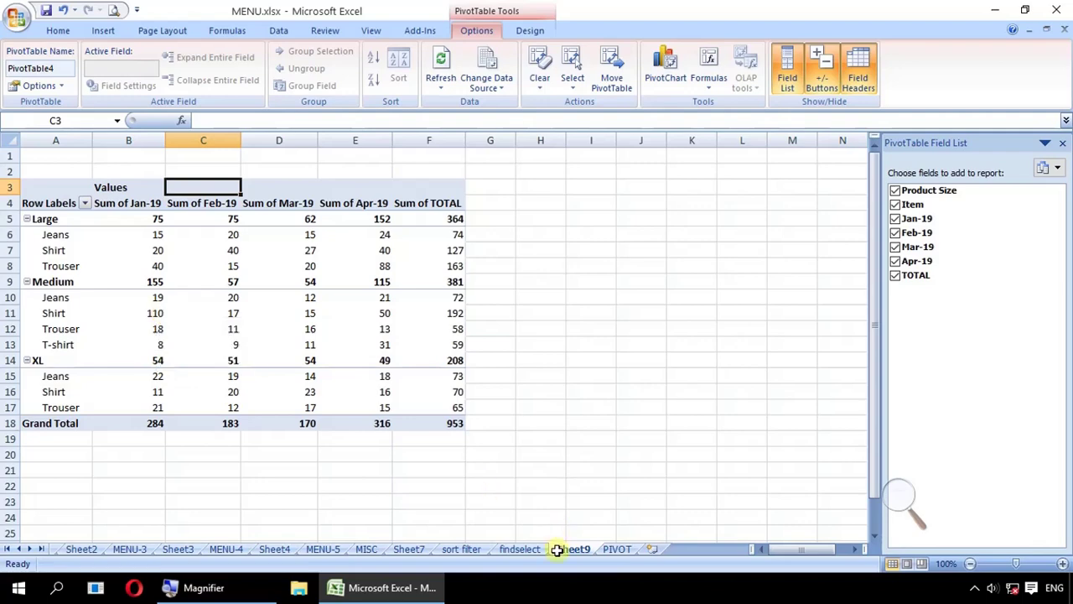
Insert a May-19 column with values 11 to 27 before TOTAL in the garment table.
left_click(617, 548)
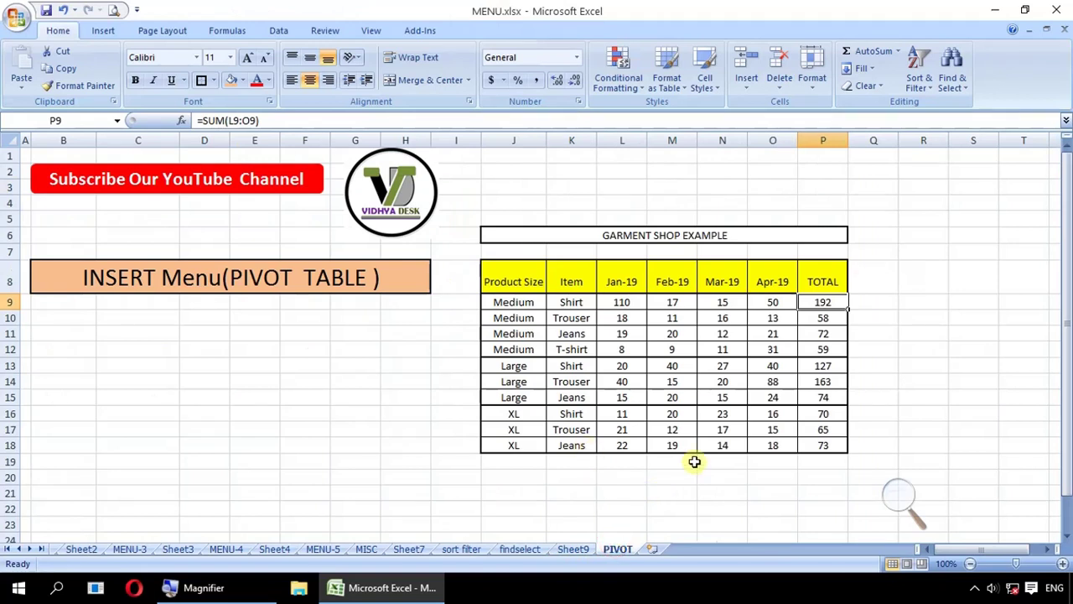
left_click_drag(821, 276, 828, 451)
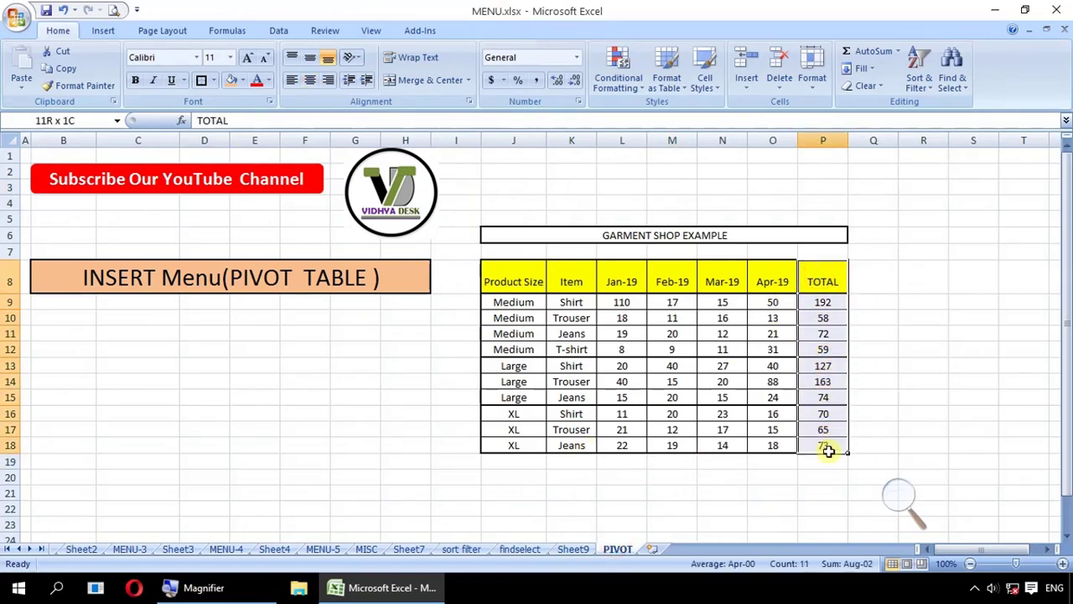
left_click_drag(828, 451, 827, 451)
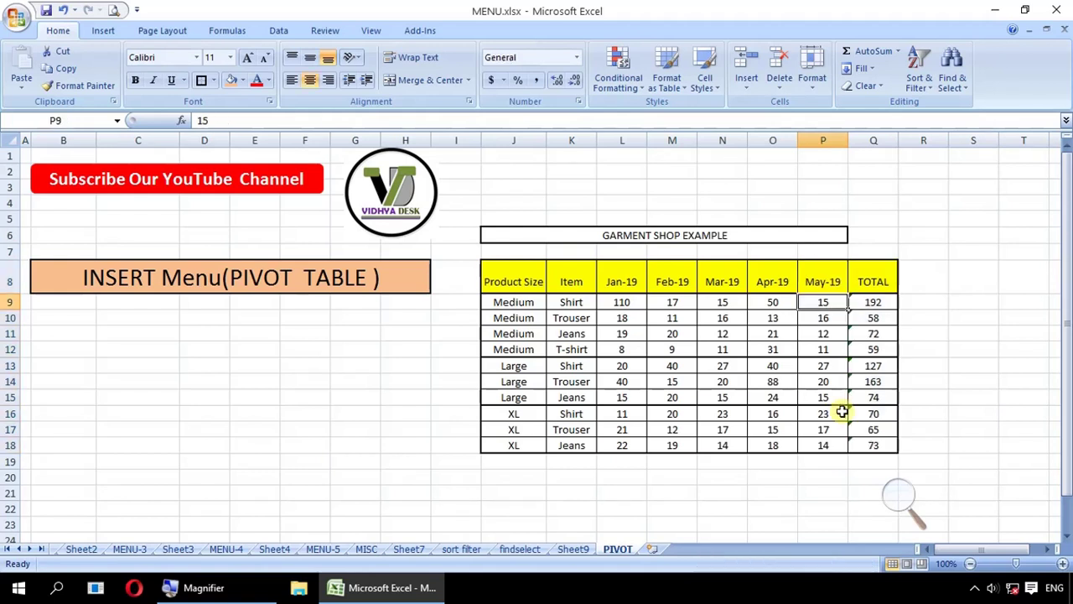
left_click_drag(827, 280, 824, 442)
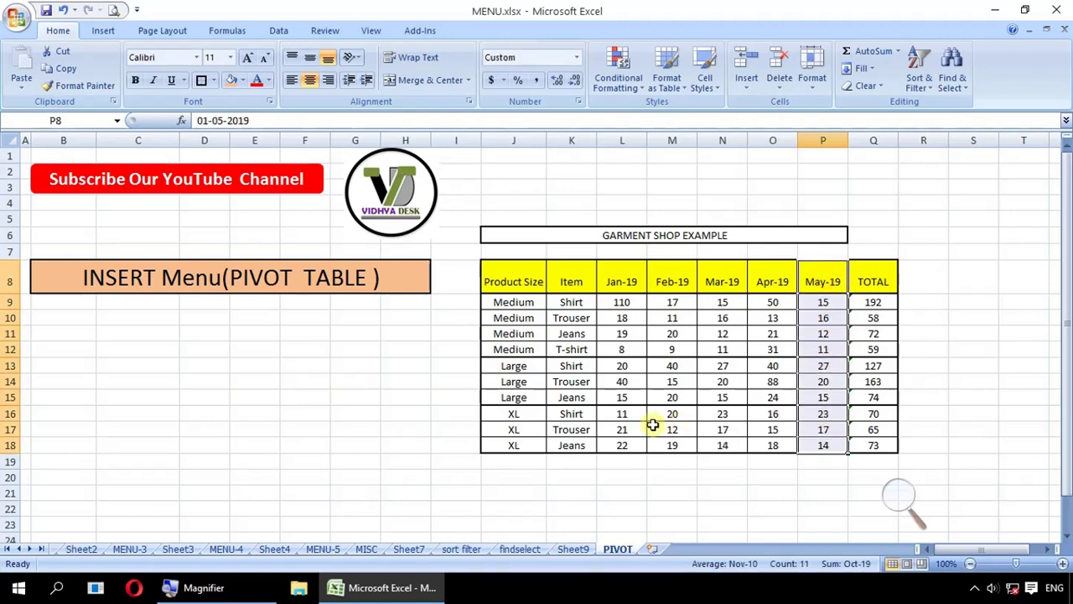
left_click(573, 548)
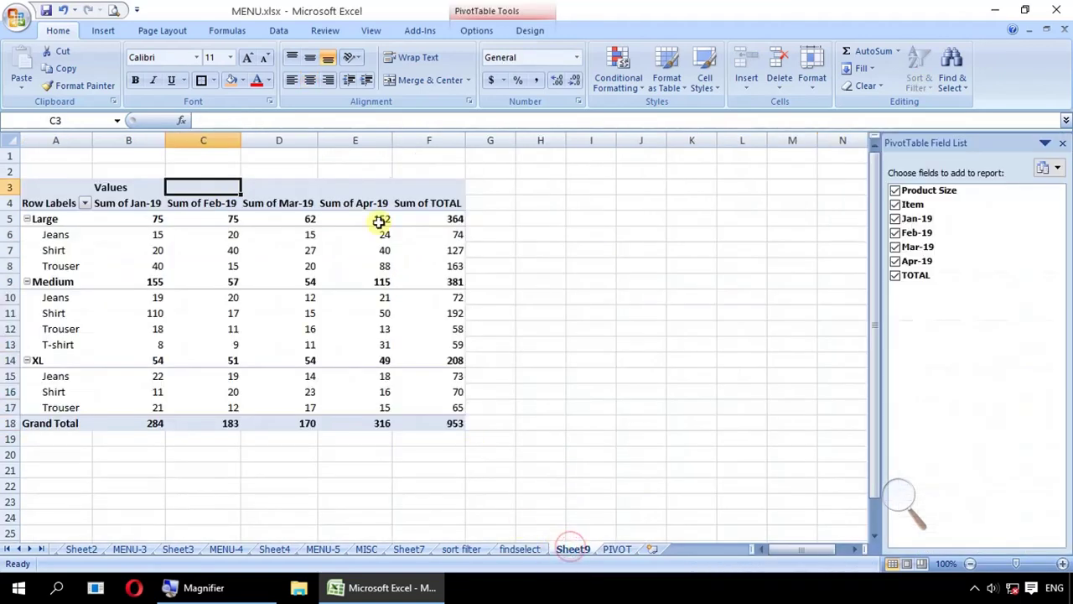
Refresh the pivot and add May-19: Sum of May-19 shows Large 62, Medium 54, XL 54, total 170.
left_click(350, 193)
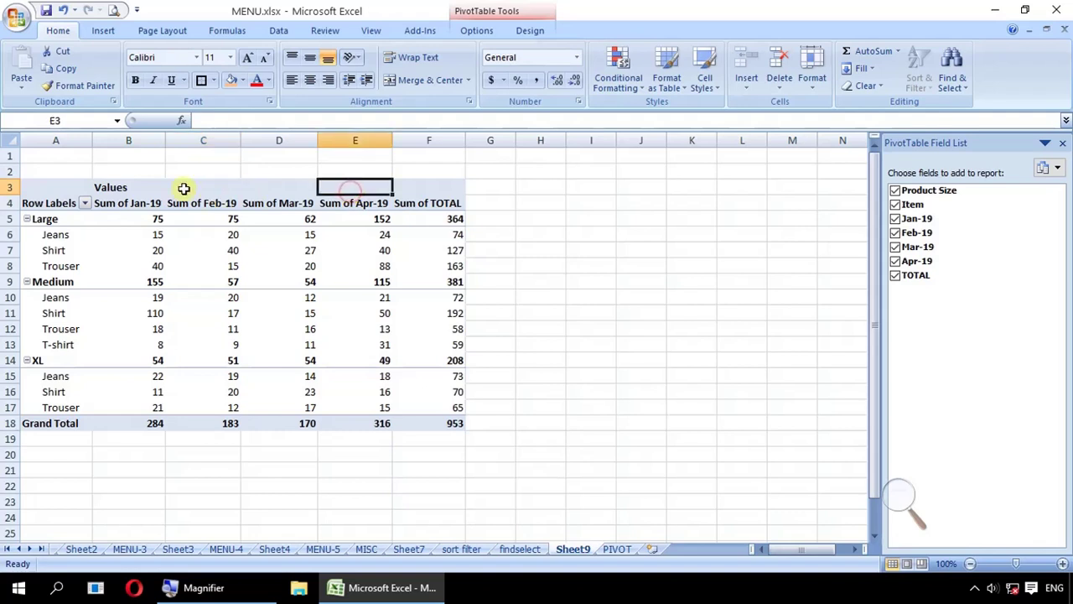
left_click(139, 187)
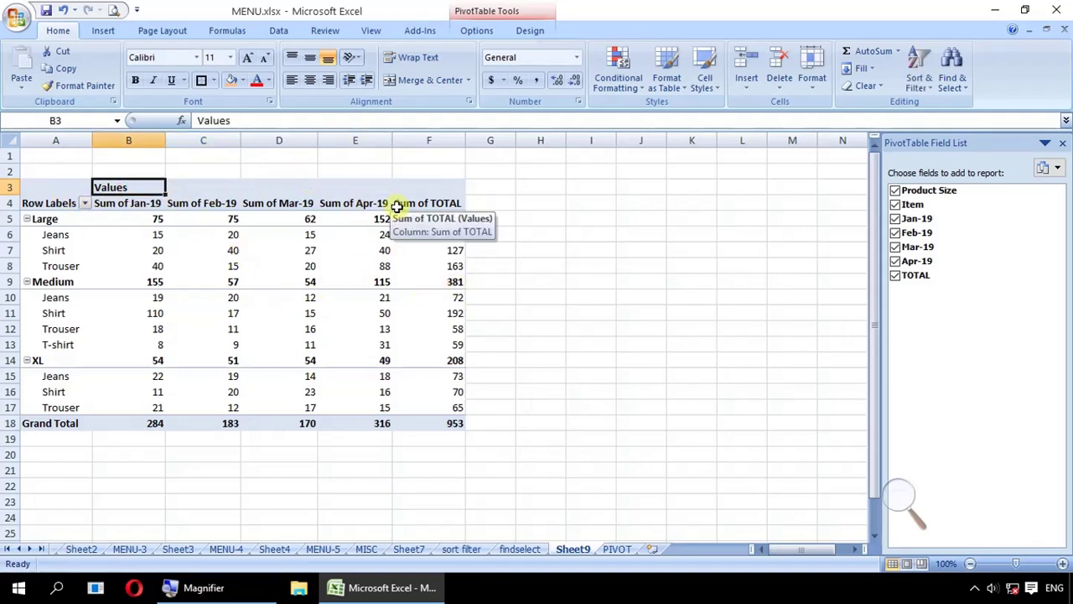
left_click(266, 186)
right_click(266, 186)
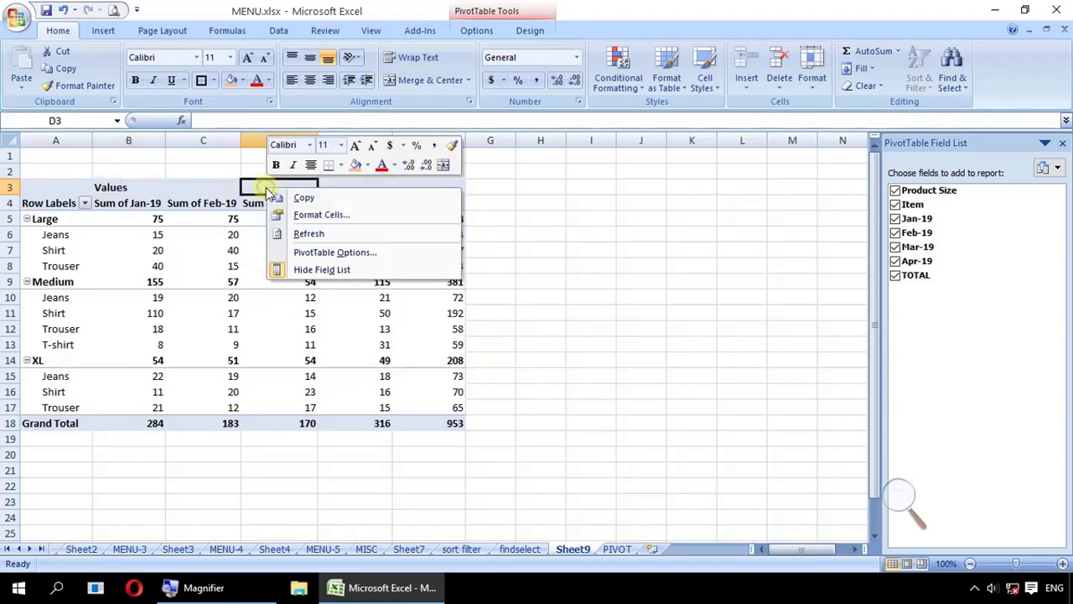
left_click(306, 234)
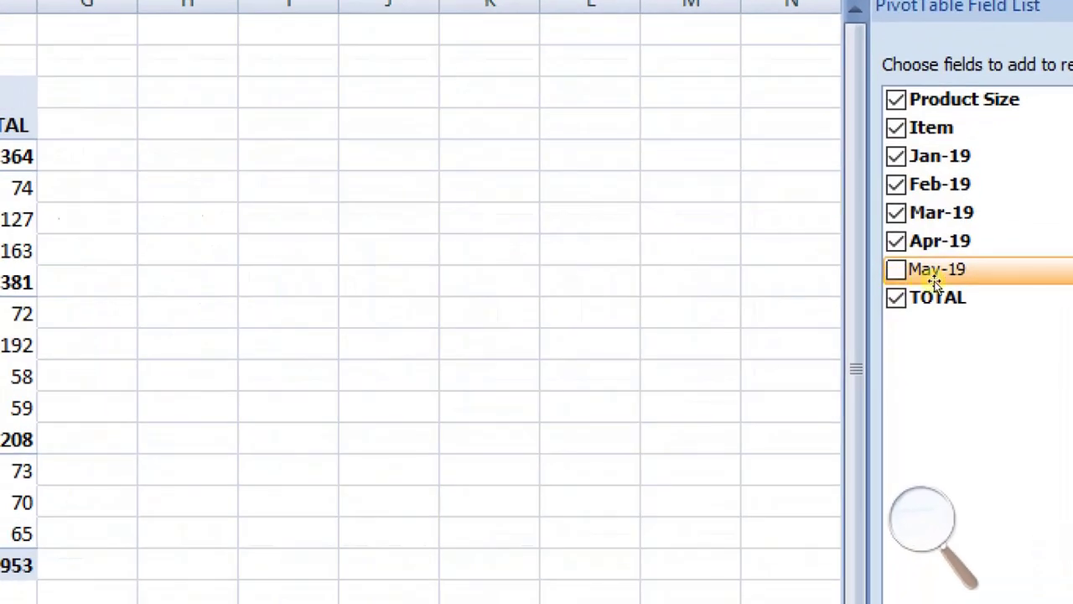
left_click(894, 273)
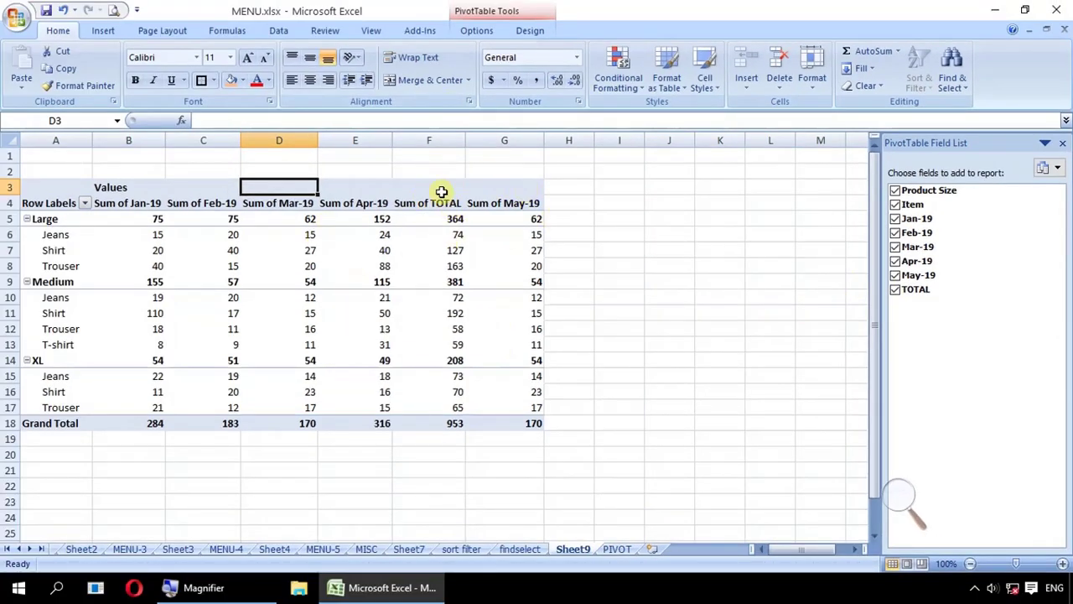
left_click(436, 298)
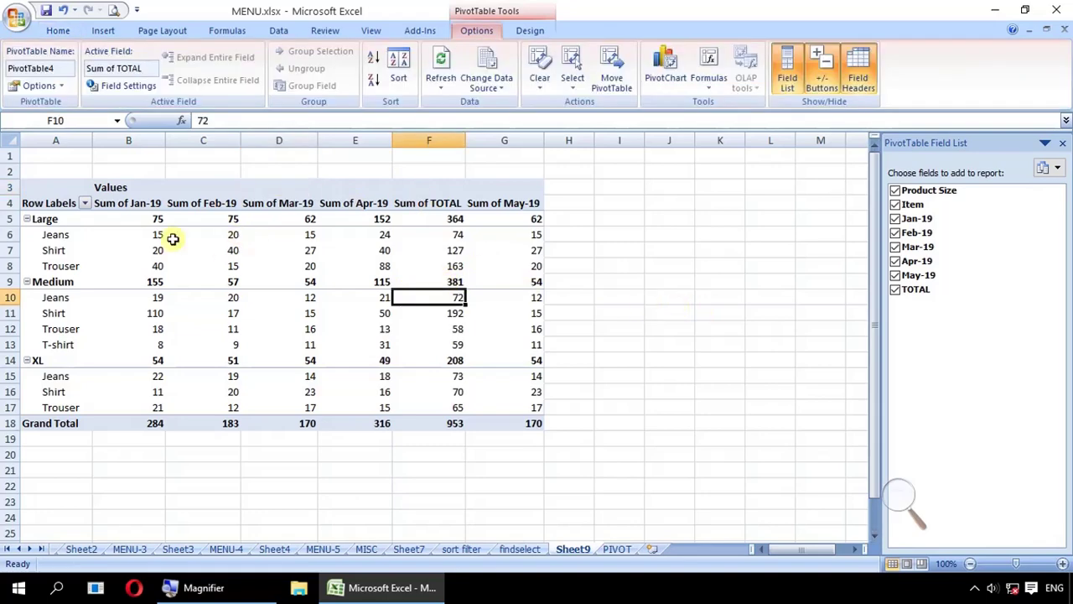
Review the garment table's Product Size, Item and Jan-19 to May-19 headers on the PIVOT sheet.
left_click(536, 549)
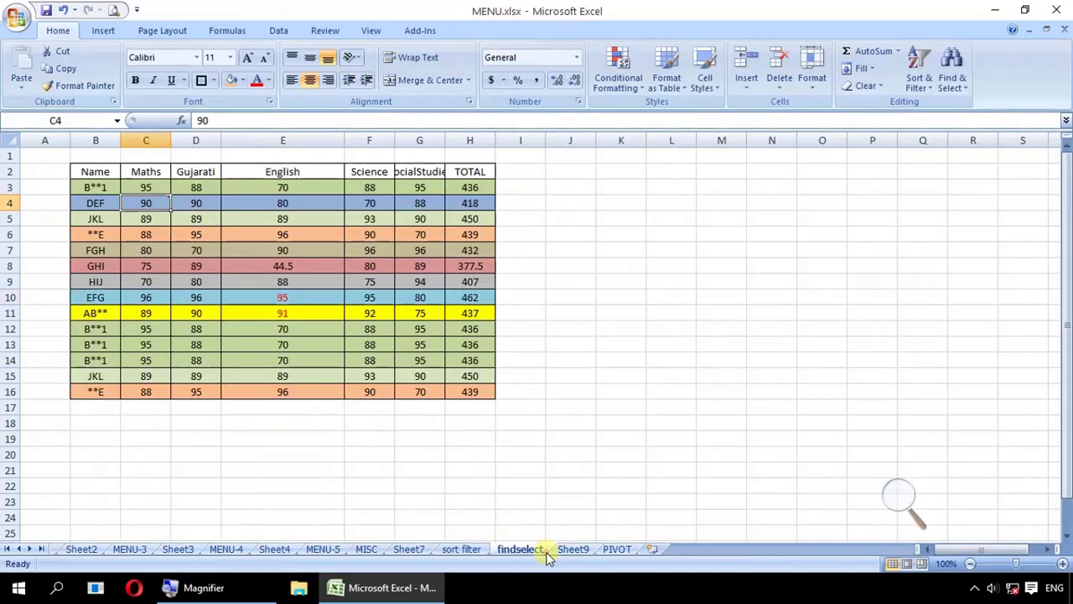
left_click(617, 549)
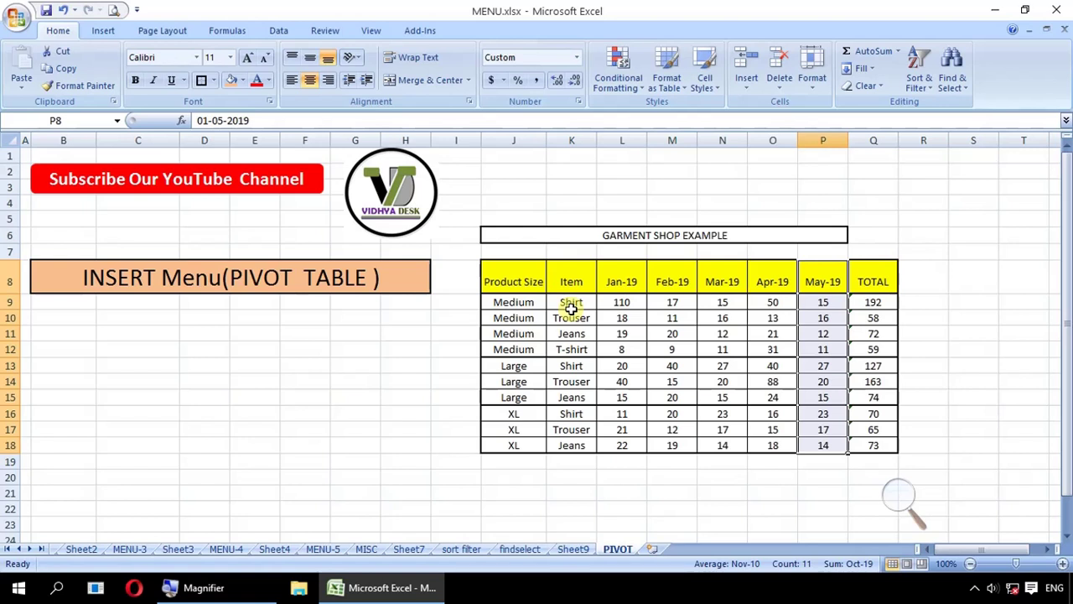
left_click_drag(623, 282, 824, 282)
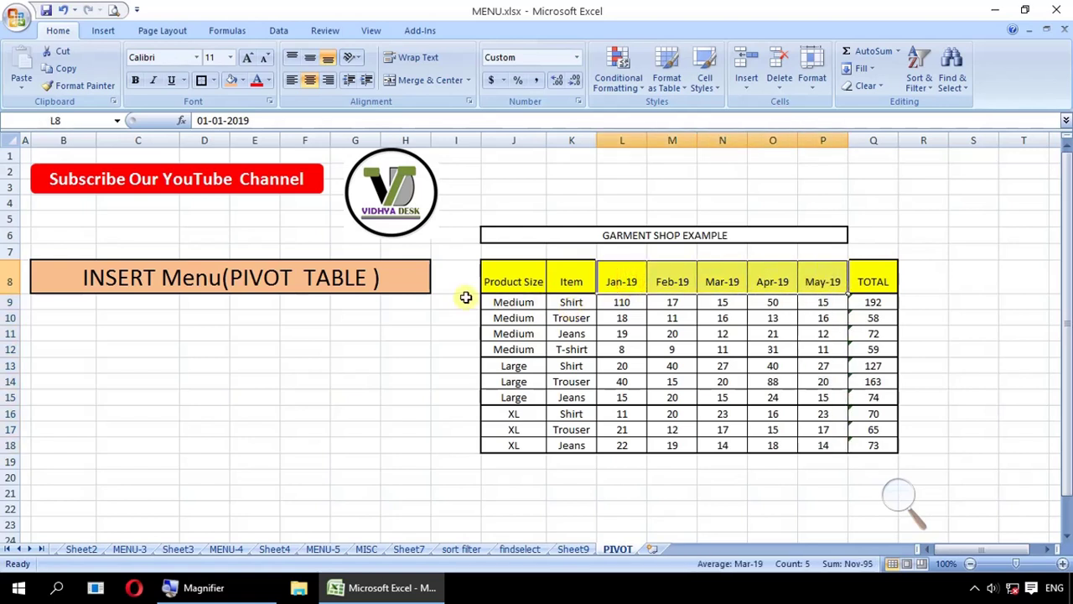
left_click(505, 282)
left_click(562, 278)
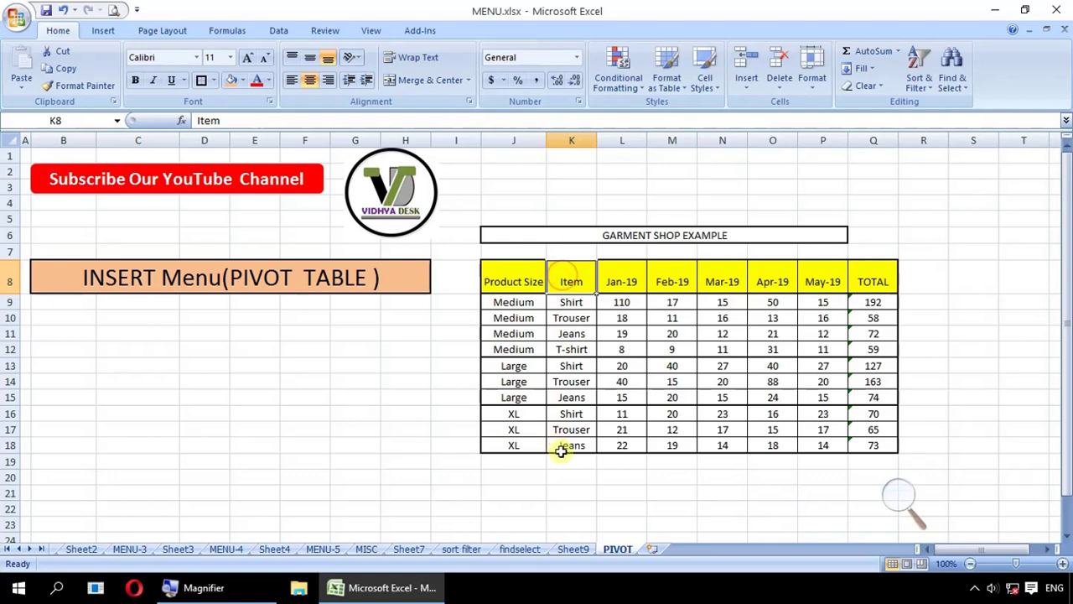
left_click(574, 549)
left_click(615, 550)
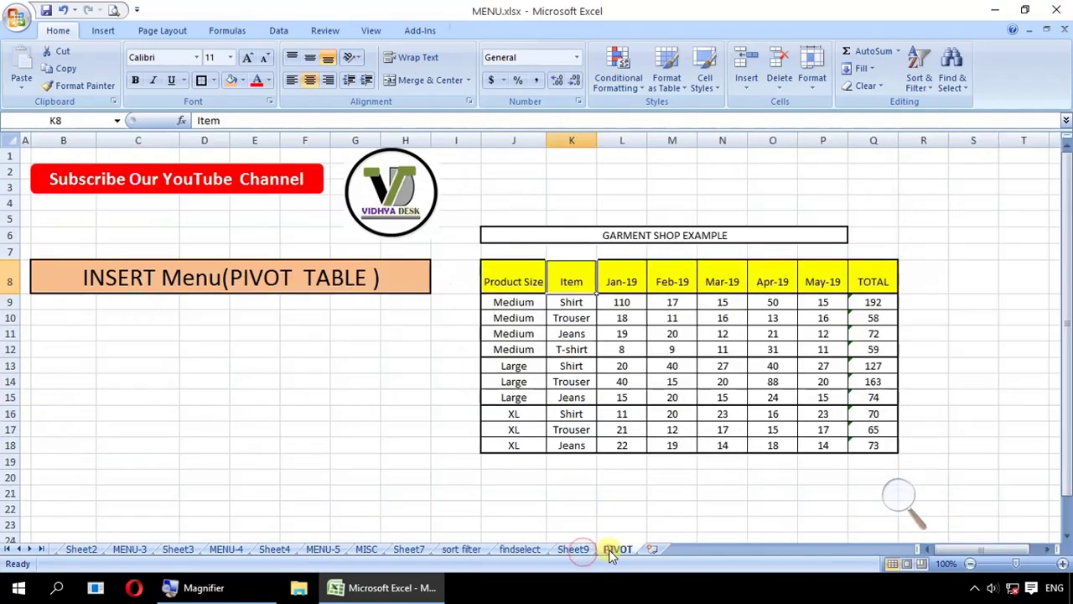